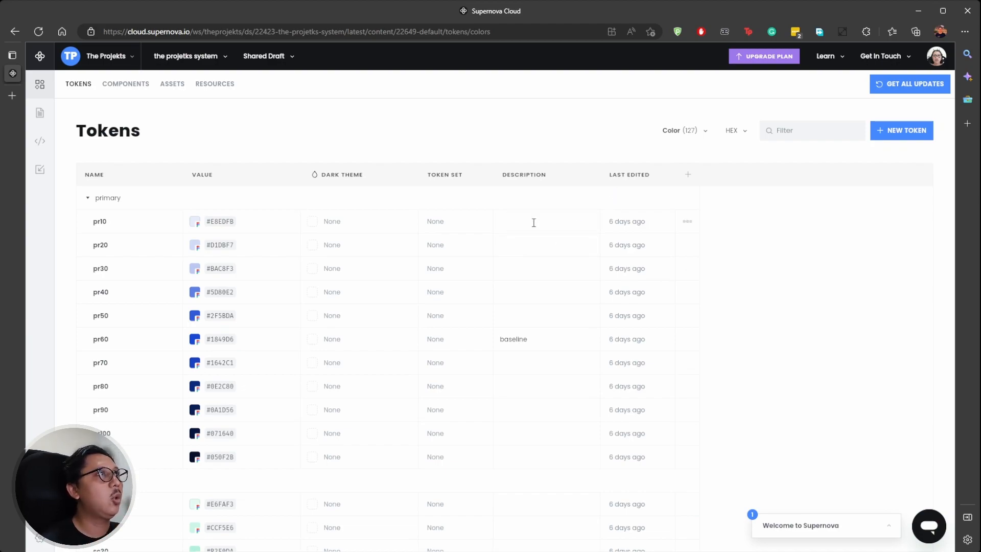
Step: Install the Flutter token and style exporter from the exporter store and check the installed exporters
click(42, 143)
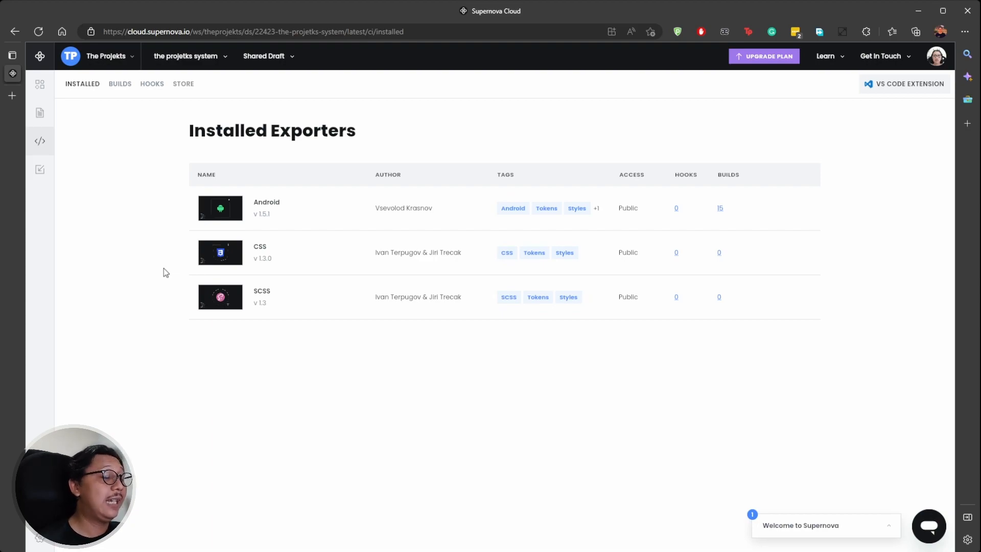
click(184, 83)
scroll(453, 254, down, 2)
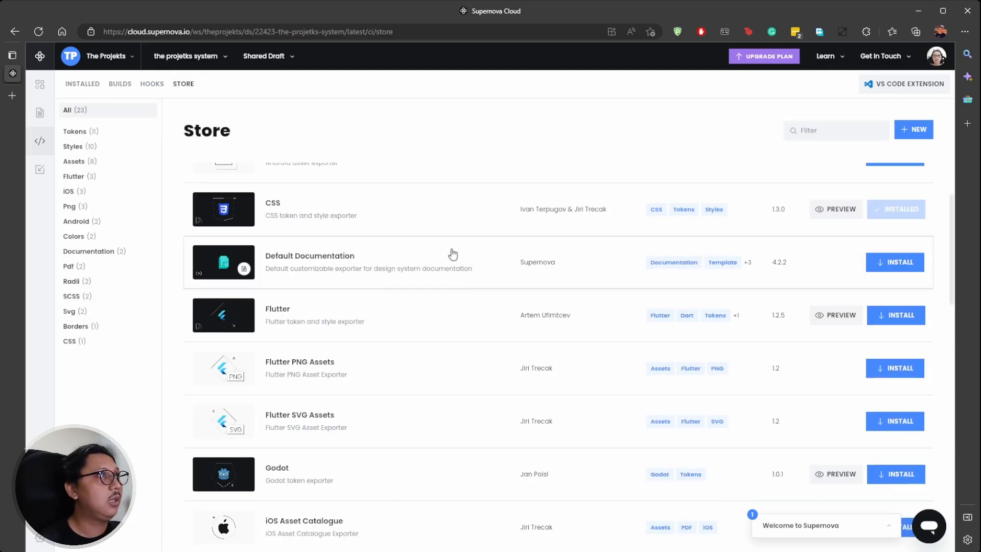
scroll(452, 254, up, 2)
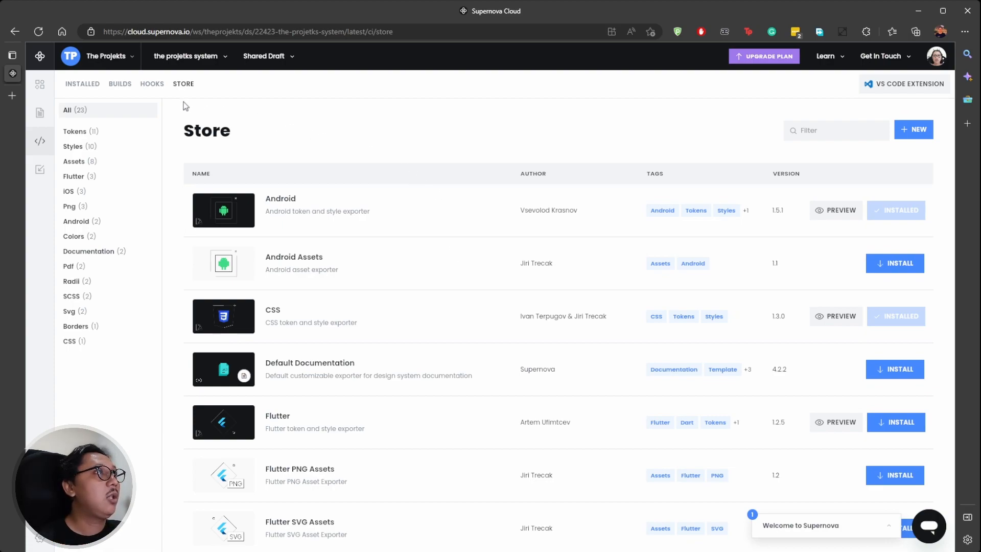
click(83, 85)
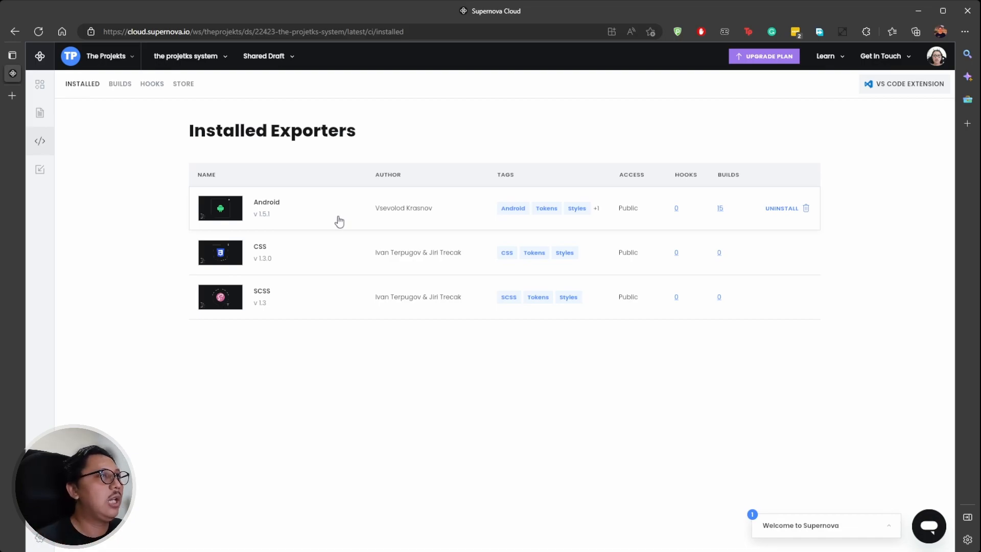
click(183, 83)
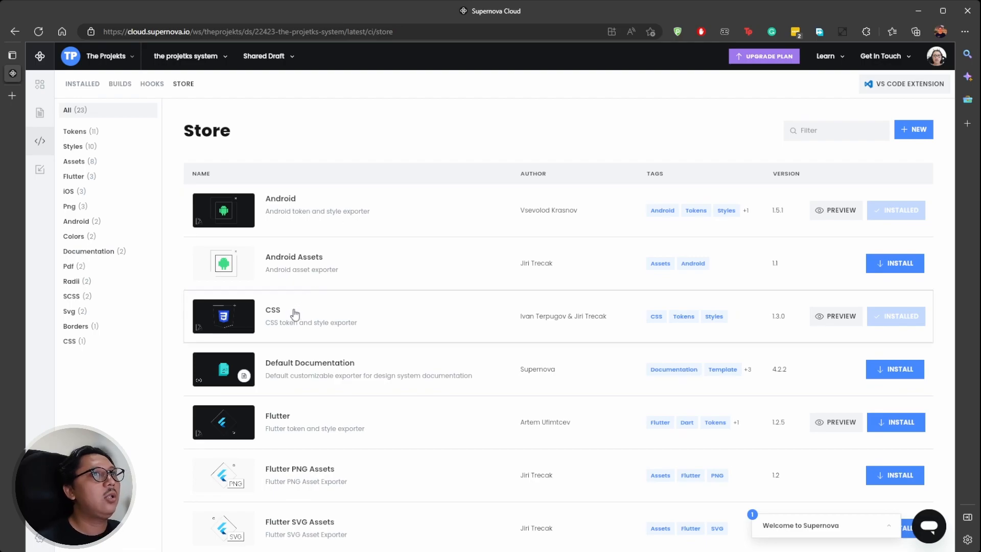
scroll(295, 313, down, 1)
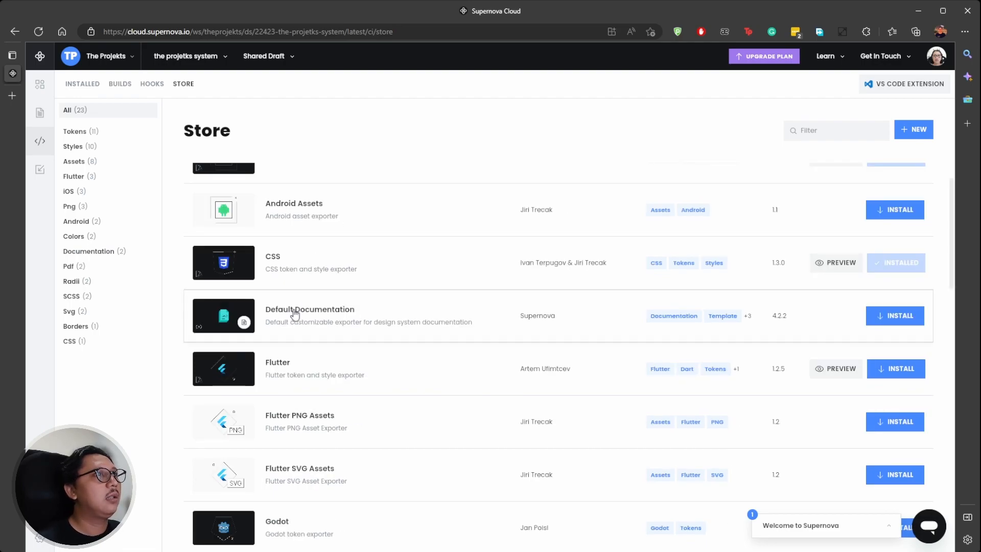
click(897, 379)
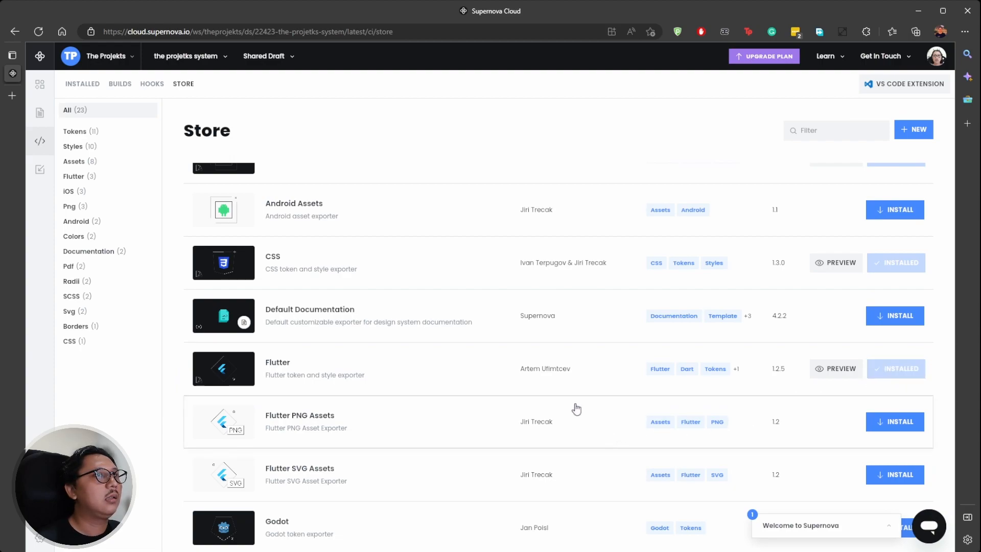
click(84, 86)
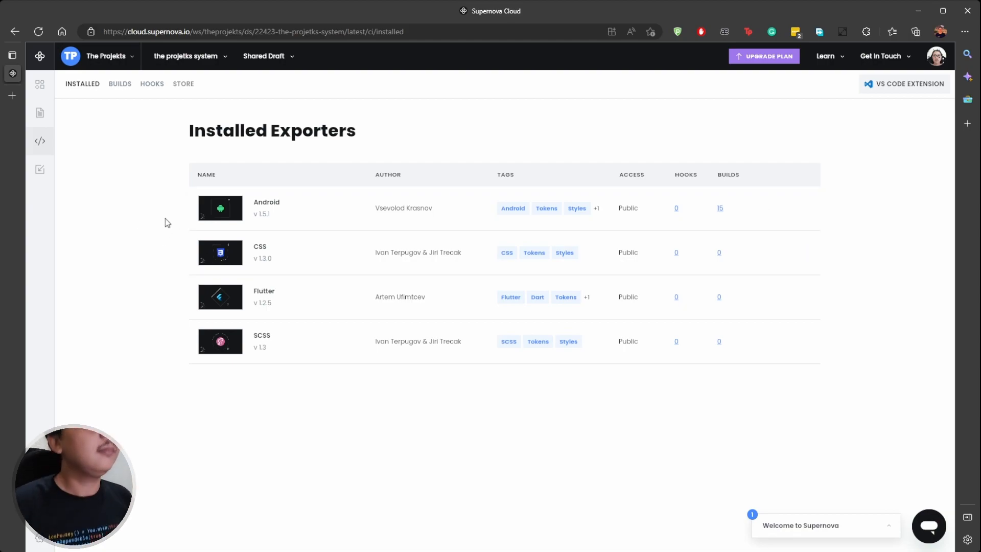
Step: Look over the exporter builds, the installed exporters and the design system's hooks
click(111, 91)
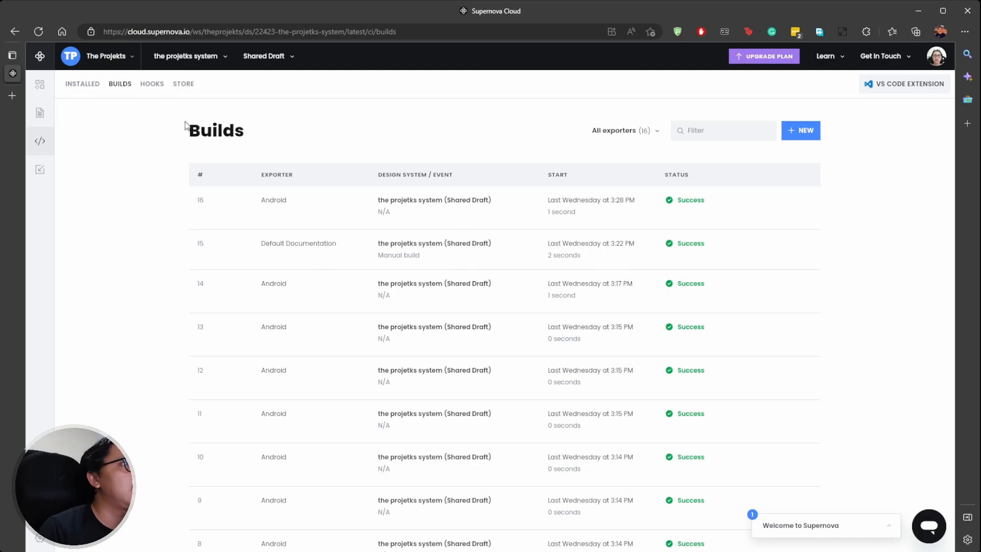
click(81, 86)
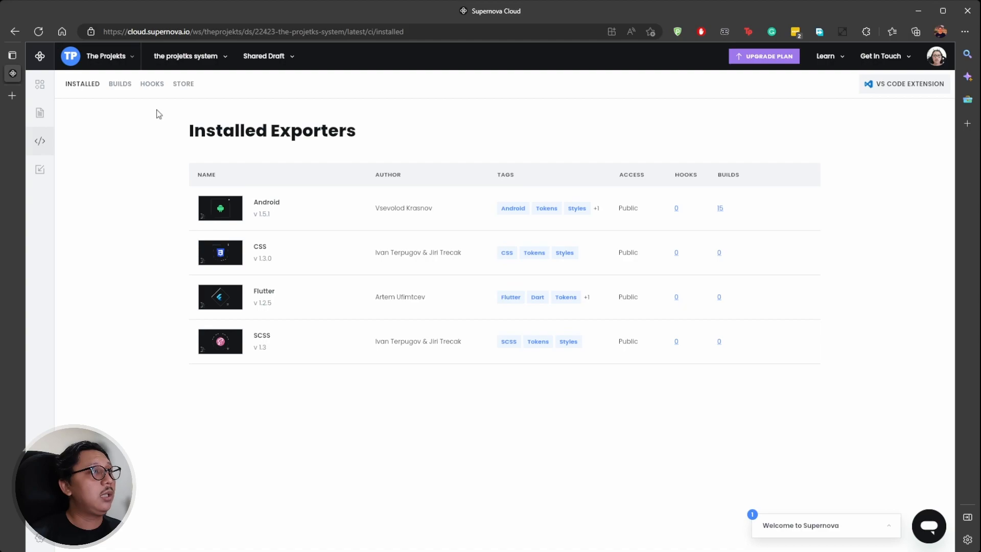
click(155, 87)
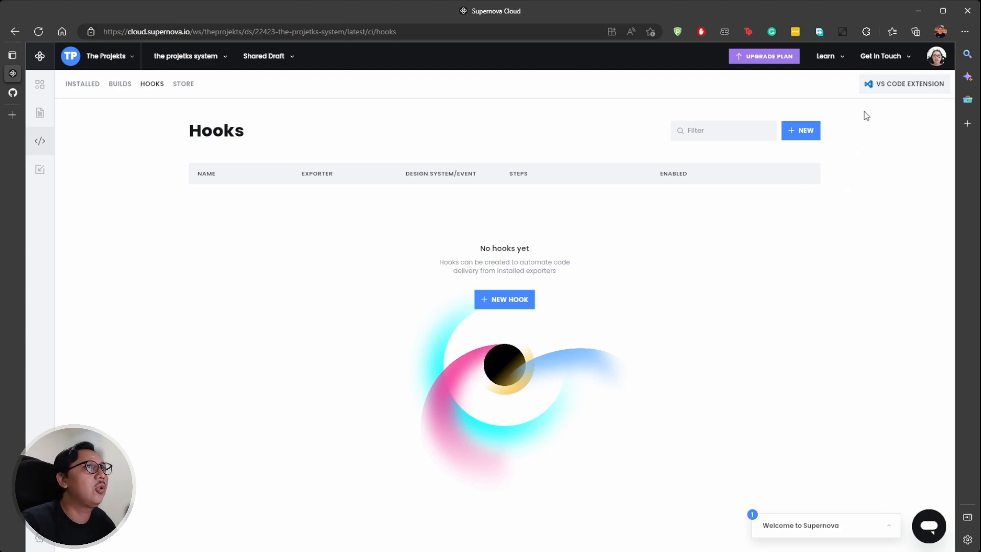
Step: Connect the GitHub account in the integrations of the user profile settings
click(940, 62)
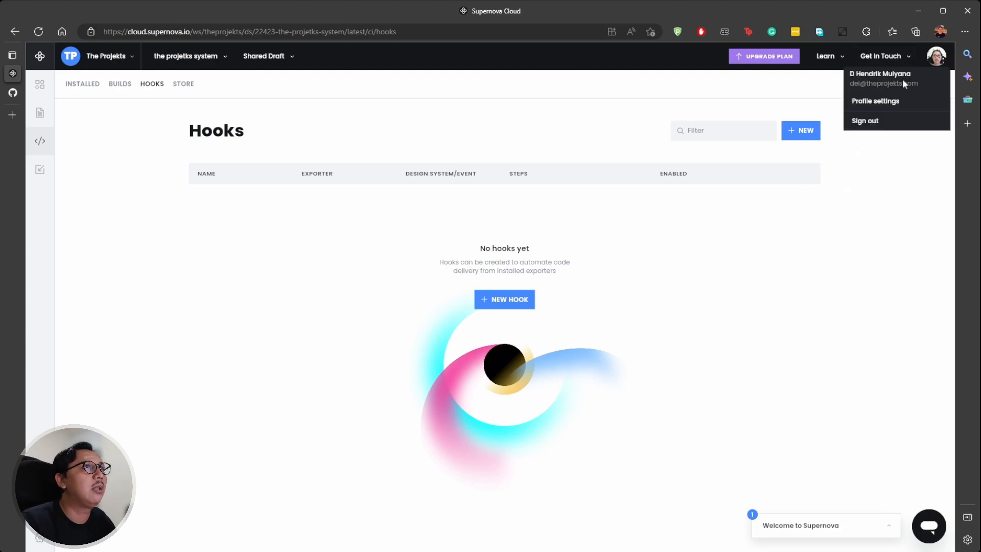
click(884, 102)
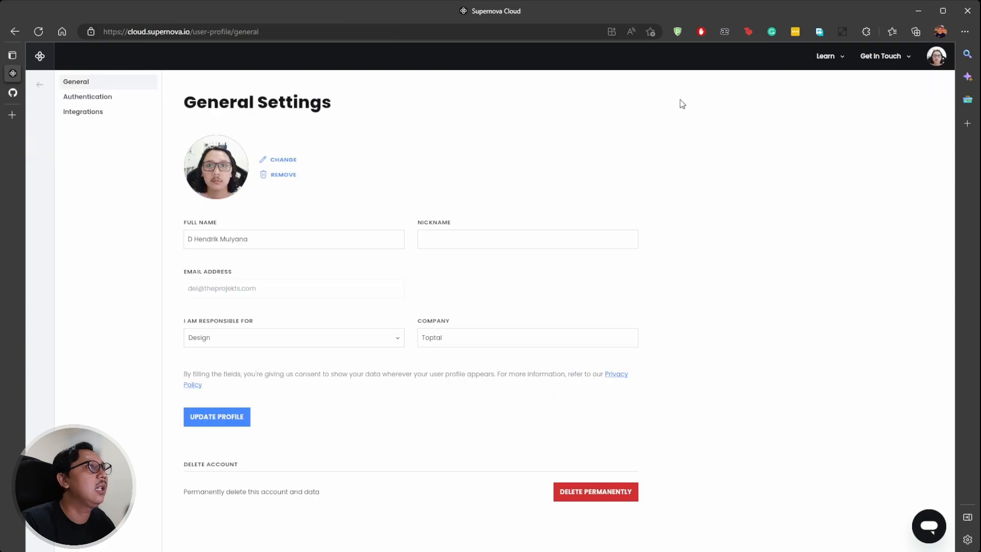
click(109, 115)
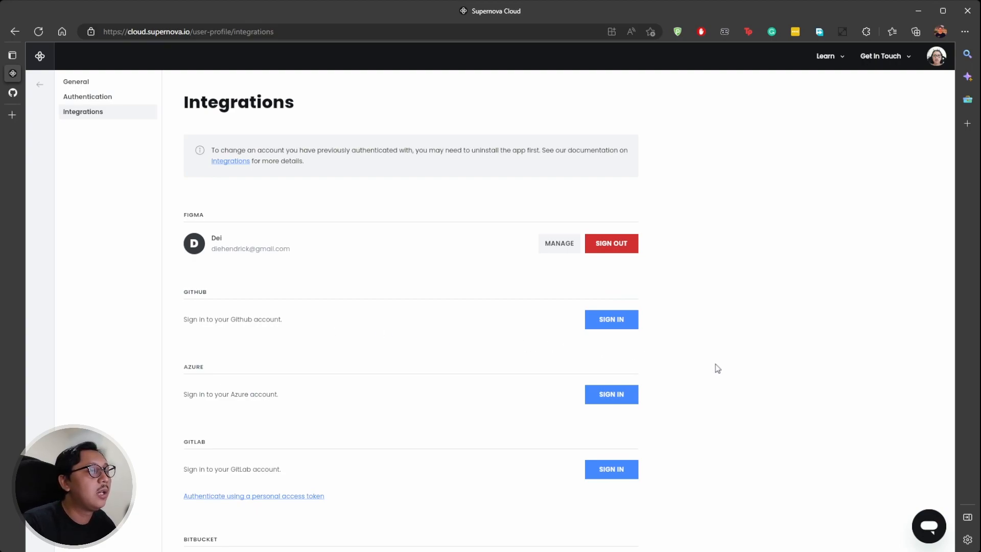
click(618, 327)
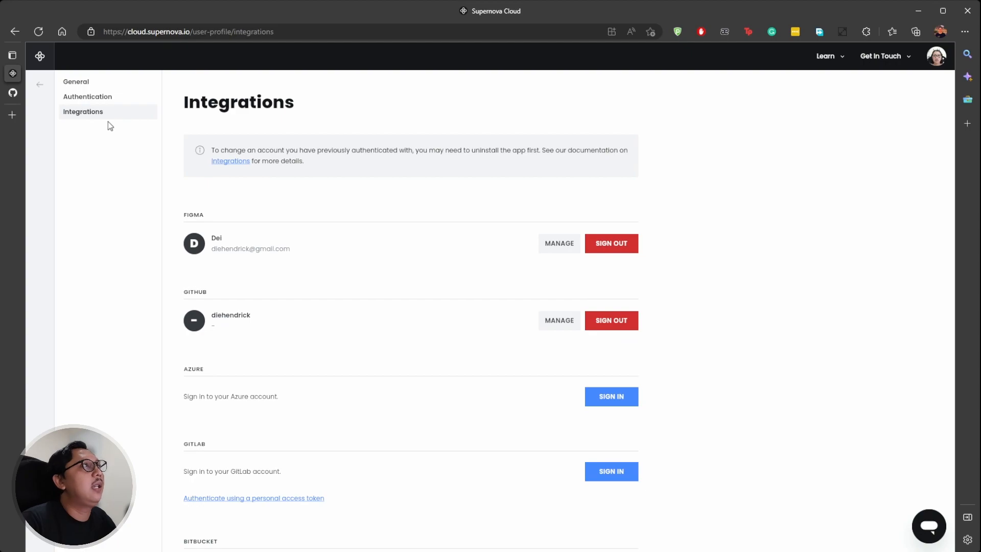
Step: Start a new hook for the design system's exporters and name it "supernove tokens"
click(37, 57)
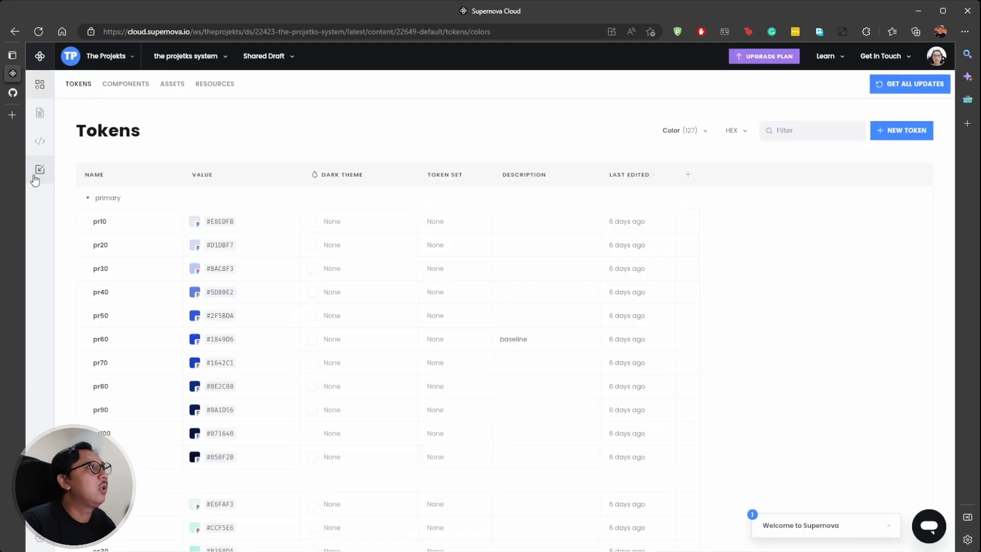
click(40, 142)
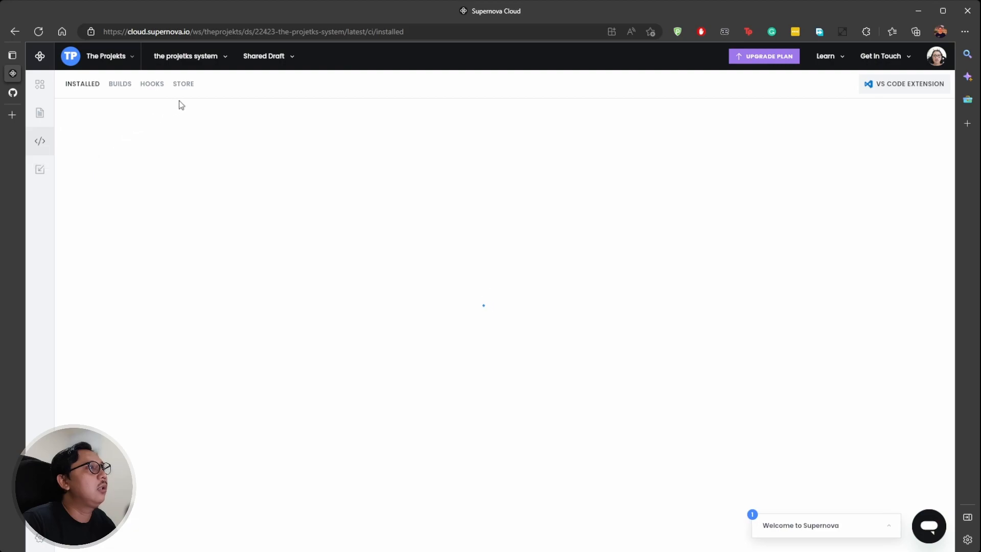
click(149, 84)
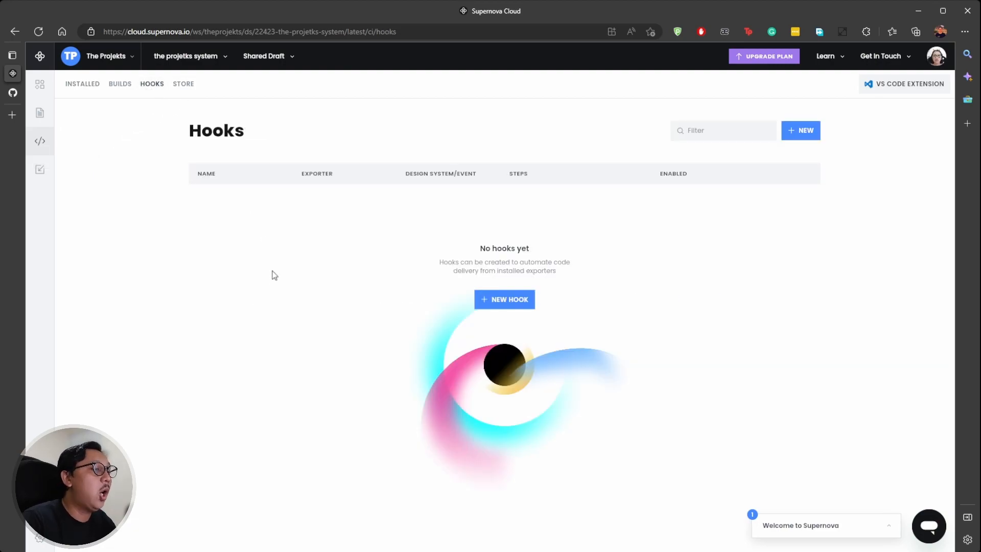
click(505, 309)
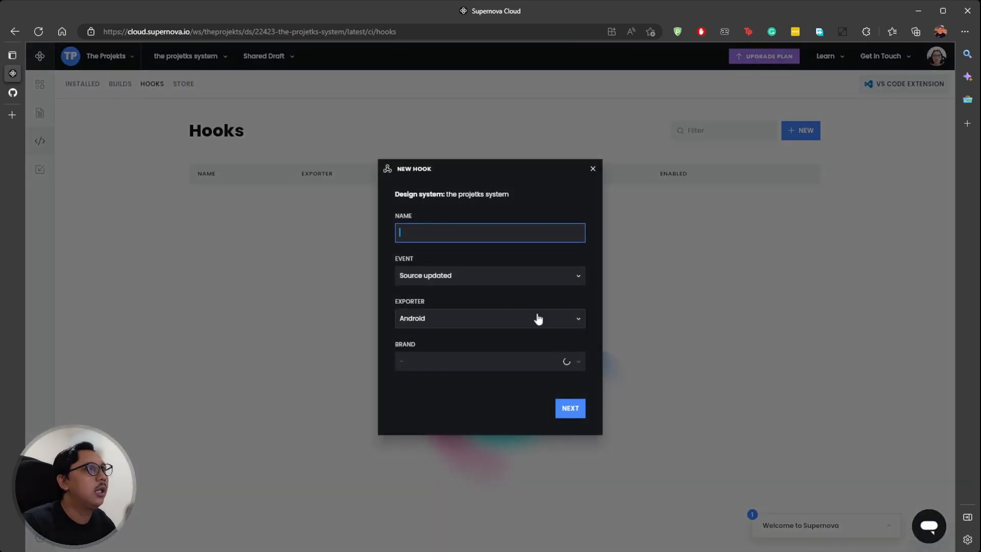
text(super)
text(a)
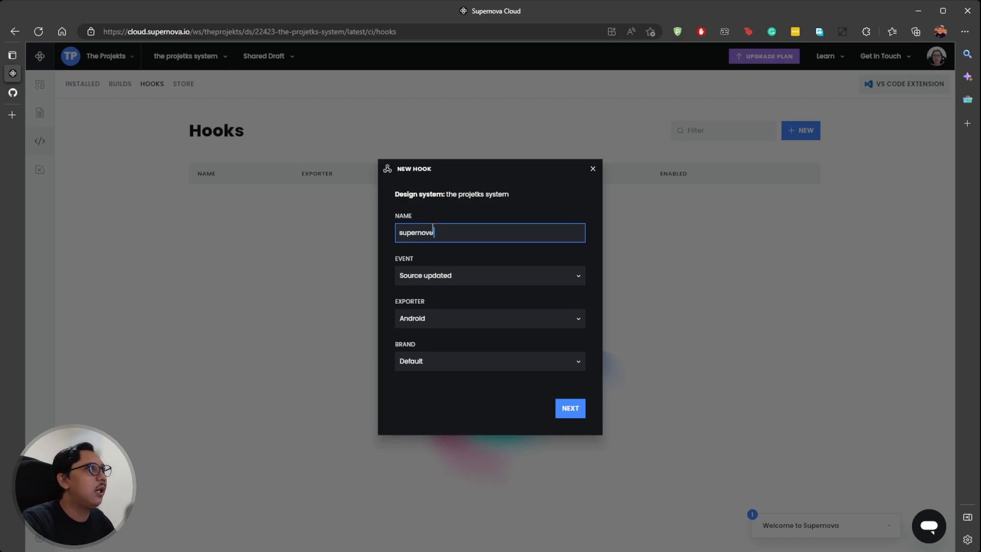
text( tokens)
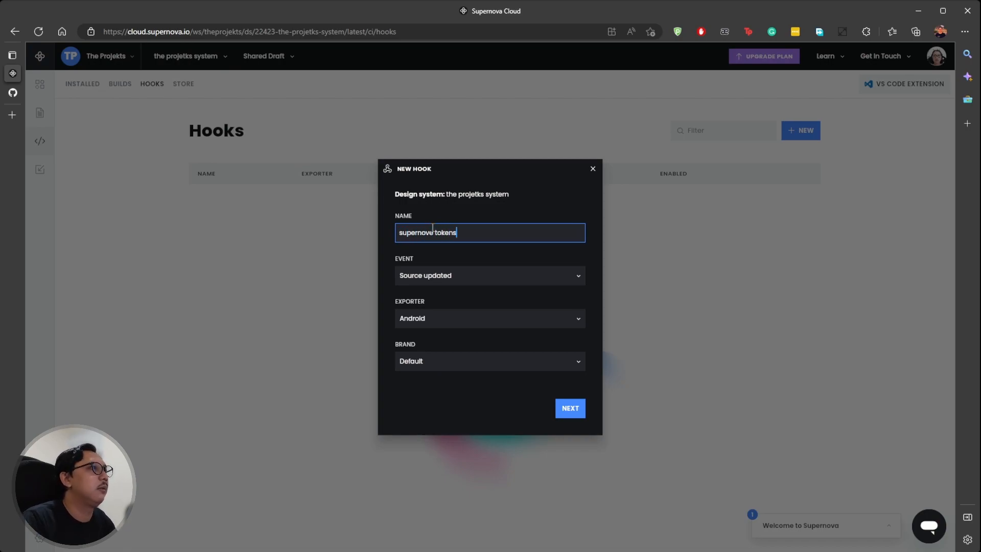
Step: Set the hook's event to Head changed and its exporter to SCSS, keep the Default brand, and continue to the delivery settings
click(428, 276)
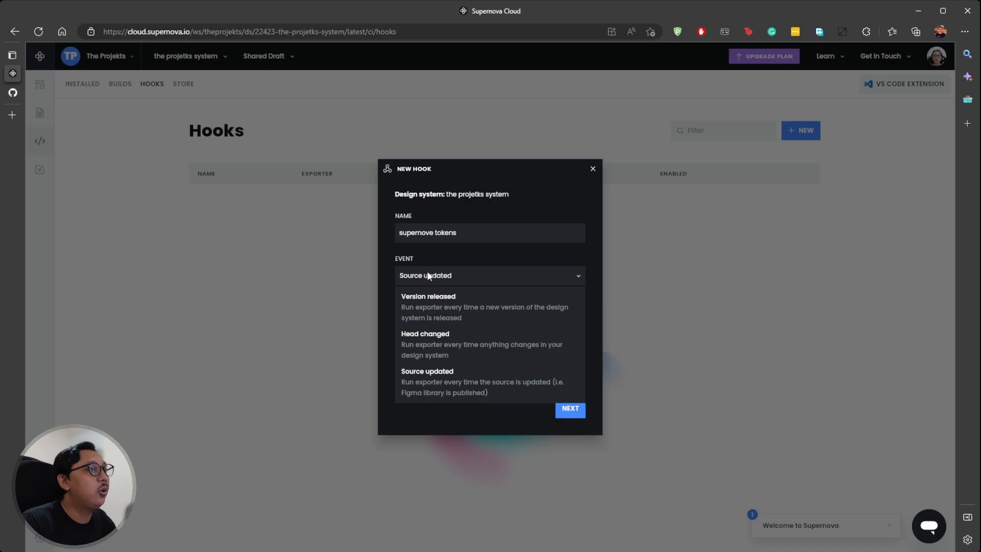
click(478, 349)
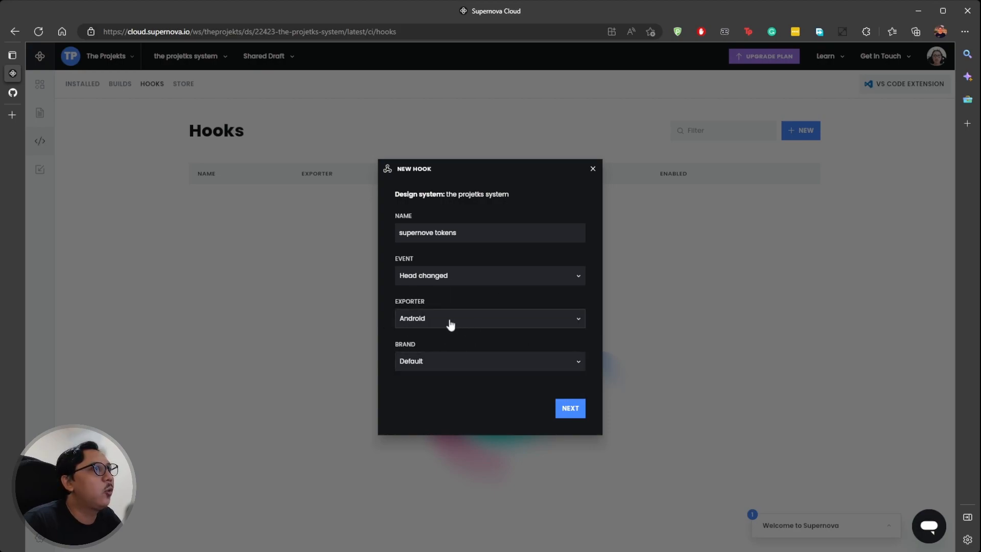
click(450, 324)
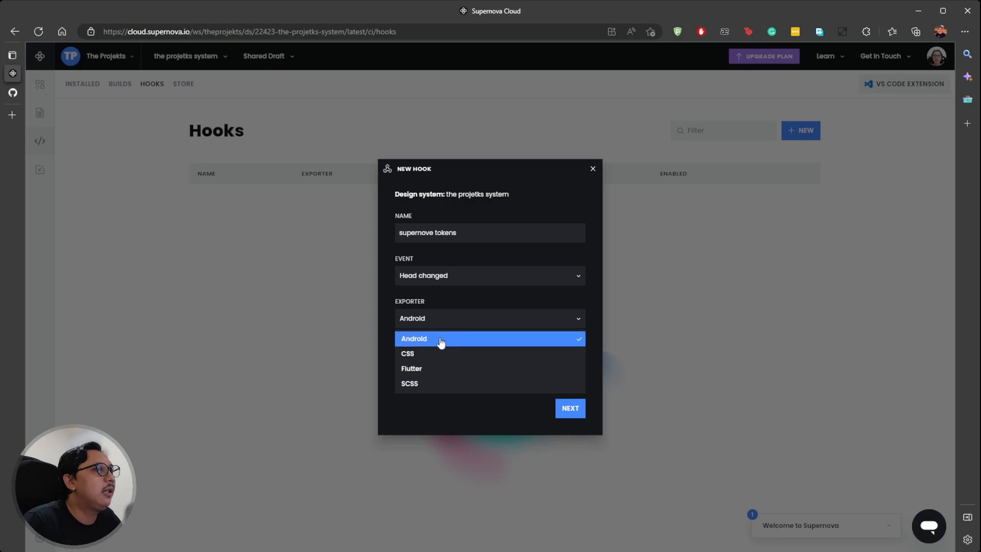
click(420, 383)
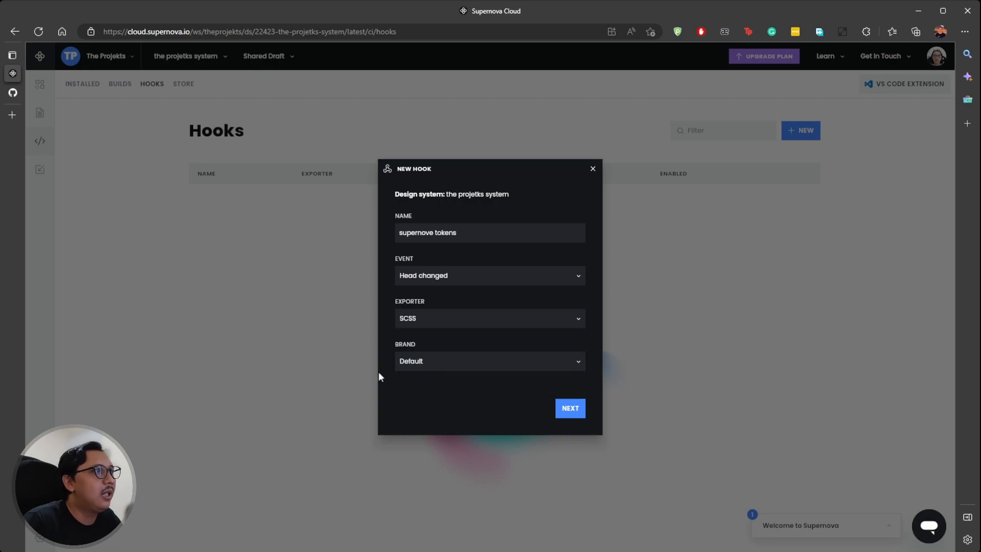
click(438, 368)
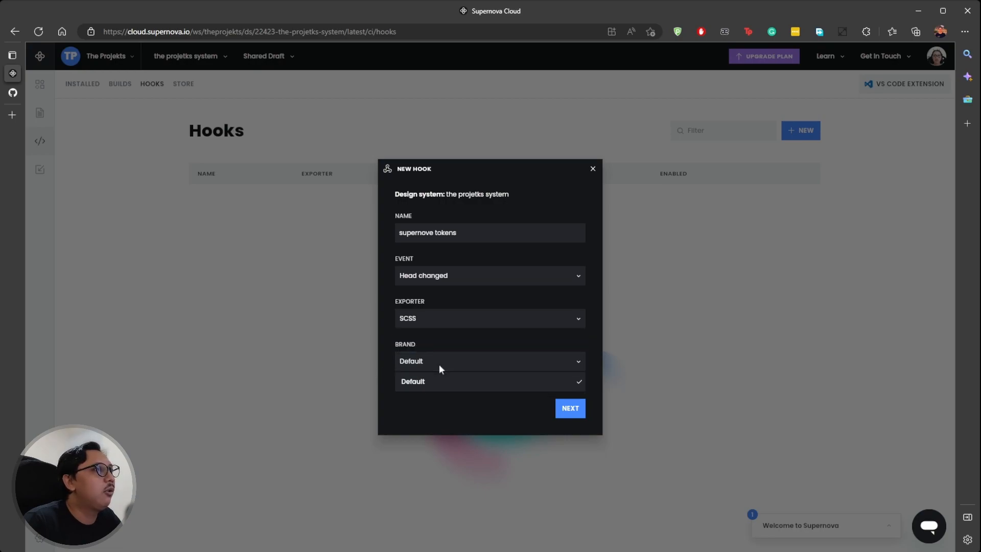
click(394, 348)
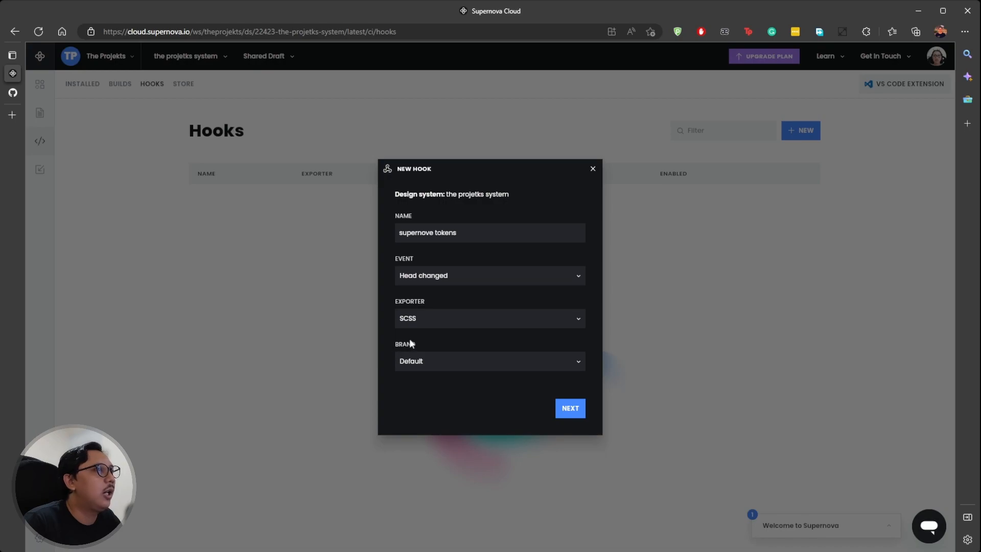
click(569, 412)
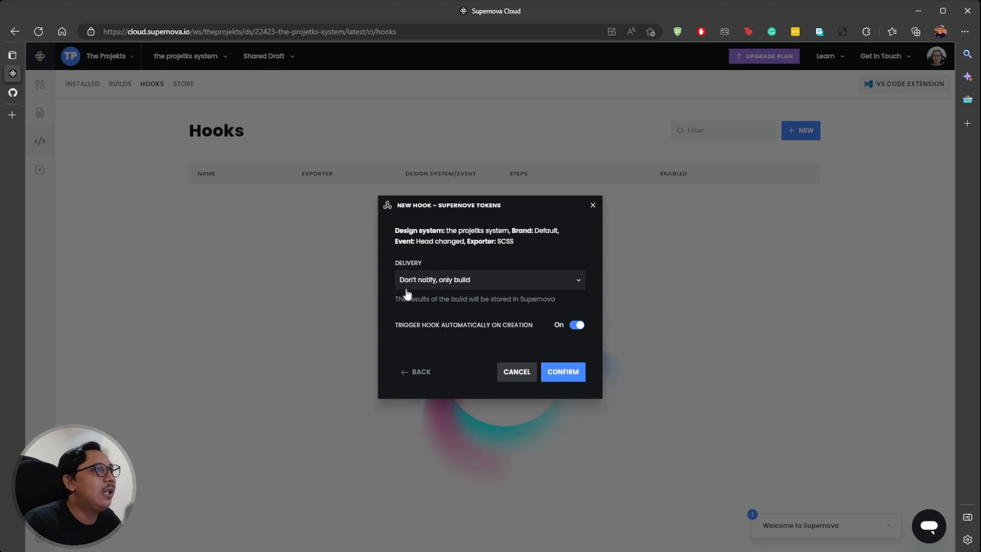
Step: Set the hook's delivery to Open GitHub pull request and check which repositories can be chosen
click(466, 280)
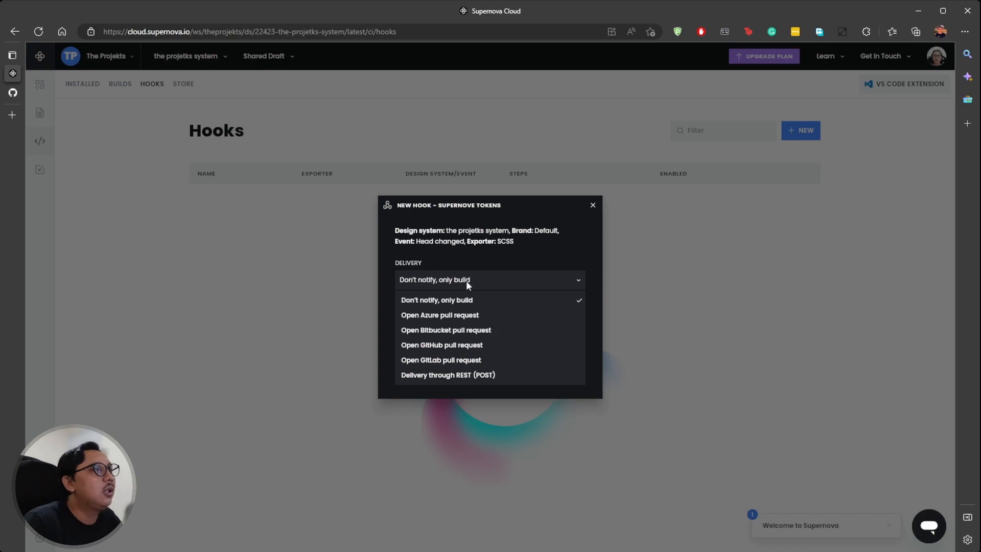
click(446, 346)
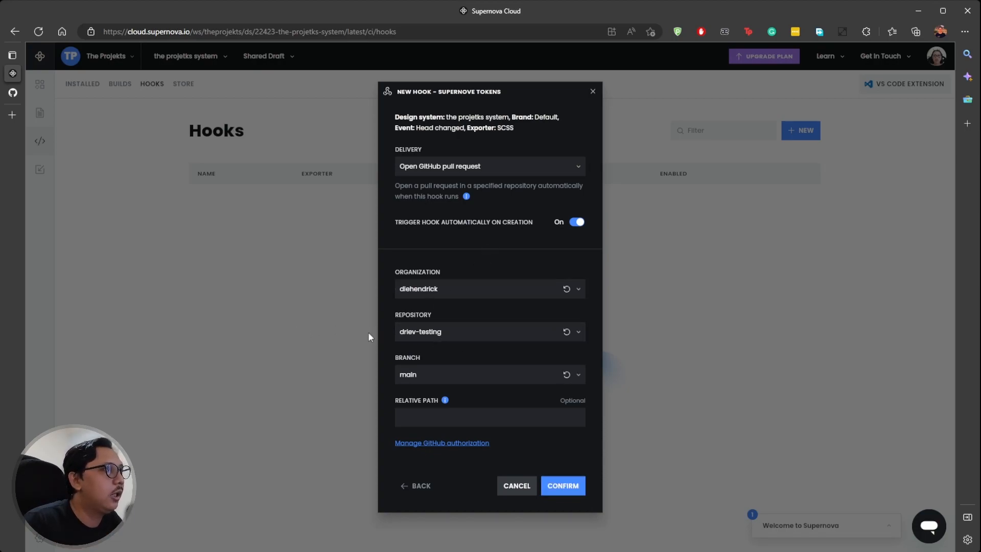
click(577, 332)
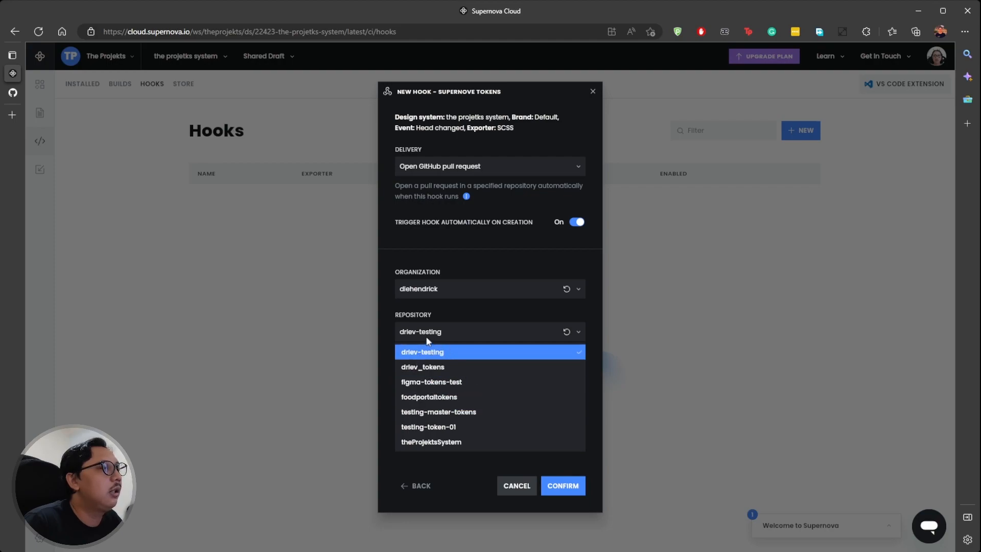
click(476, 314)
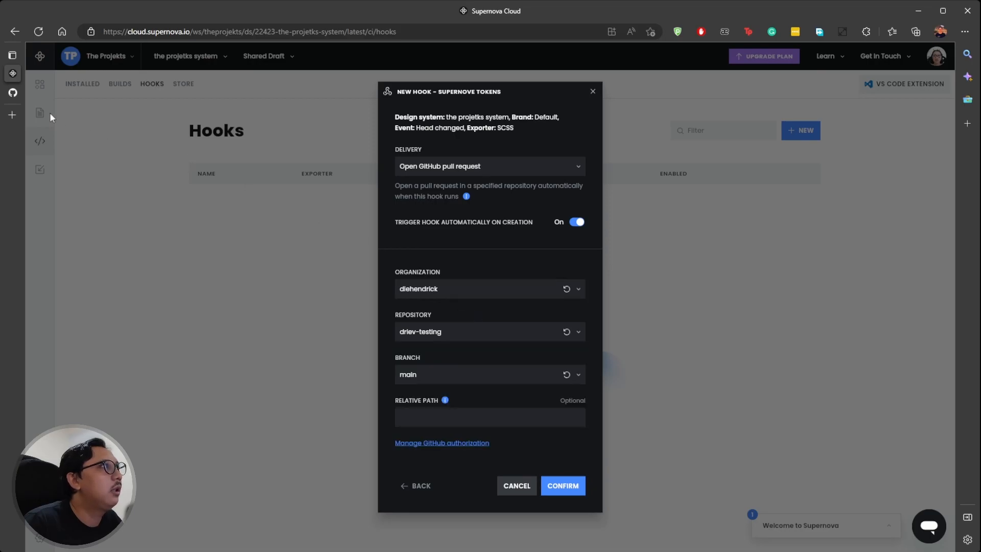
Step: Switch to GitHub and create a public repository named supernovatesttokens that is initialized with a README file
click(13, 92)
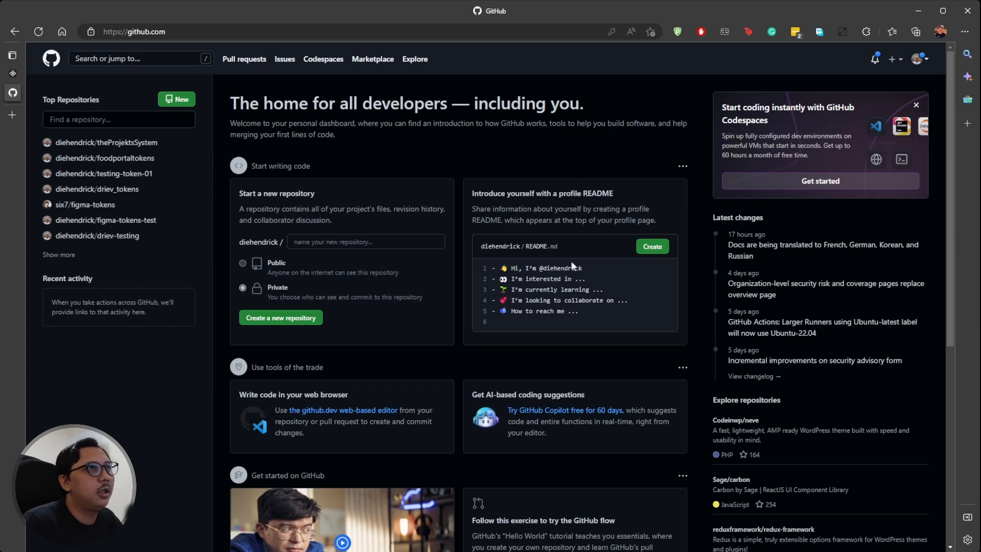
click(894, 60)
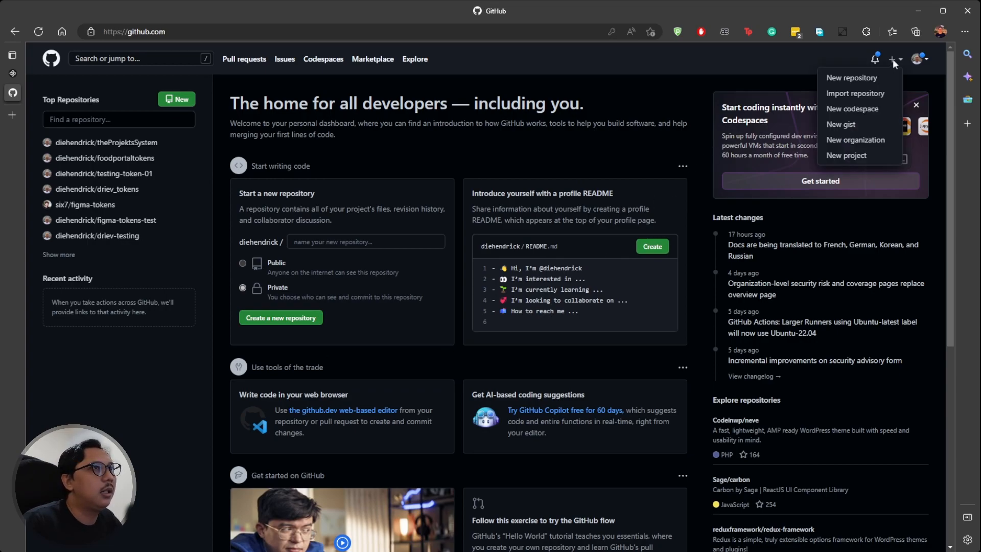
click(854, 78)
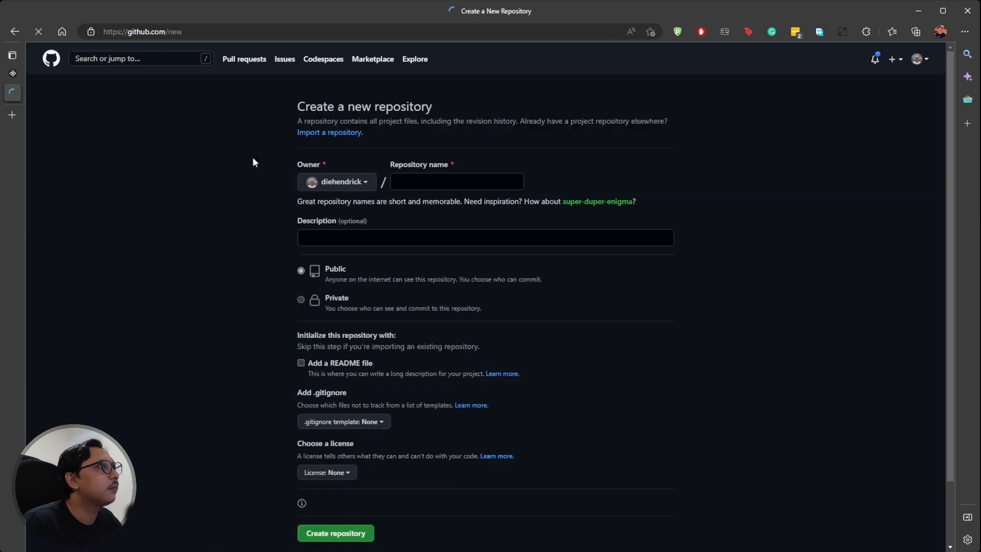
click(423, 179)
text(supernovatesti)
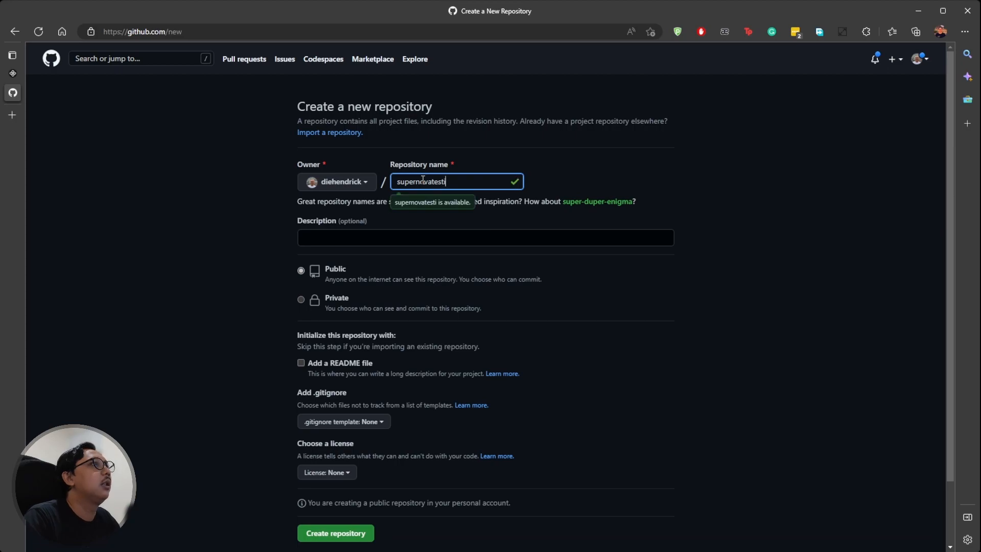
key(BackSpace)
text(tokens)
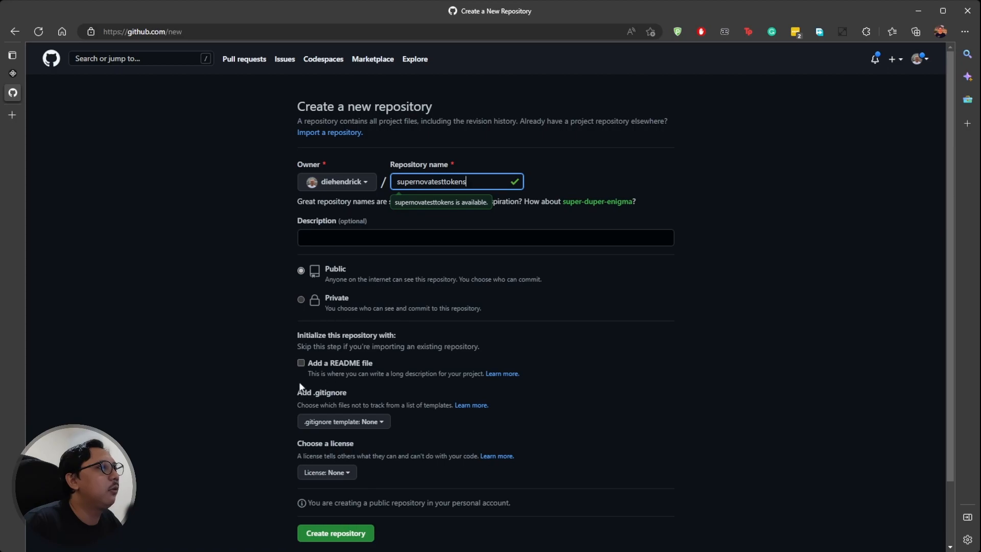
click(300, 363)
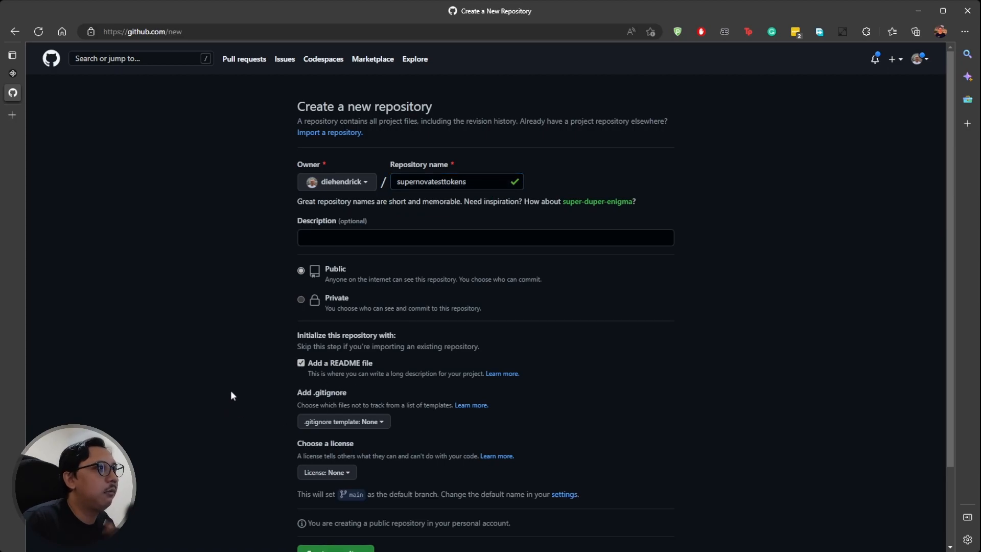
scroll(245, 414, down, 2)
click(329, 477)
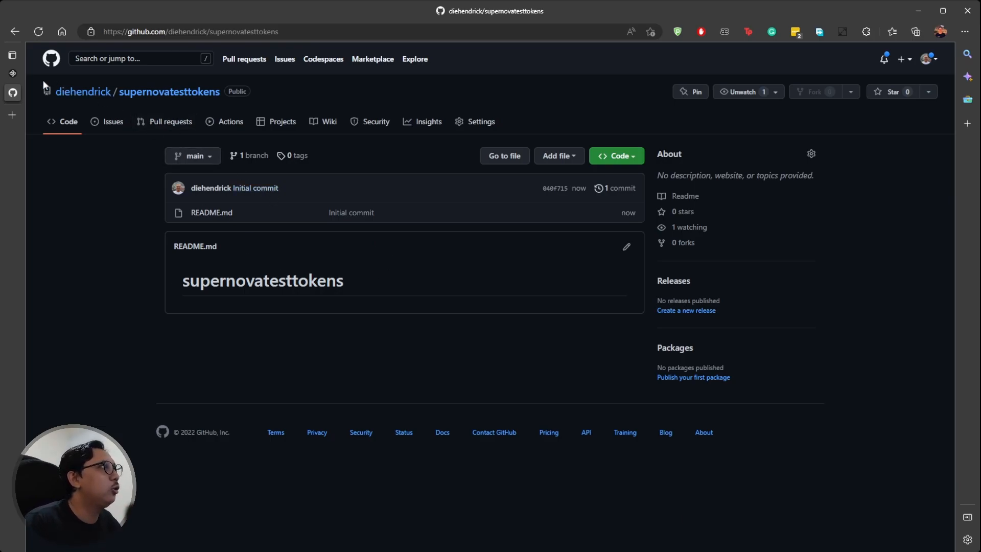
Step: Return to the new Supernova hook, reload its repository choices and select supernovatesttokens as the target repository
click(17, 72)
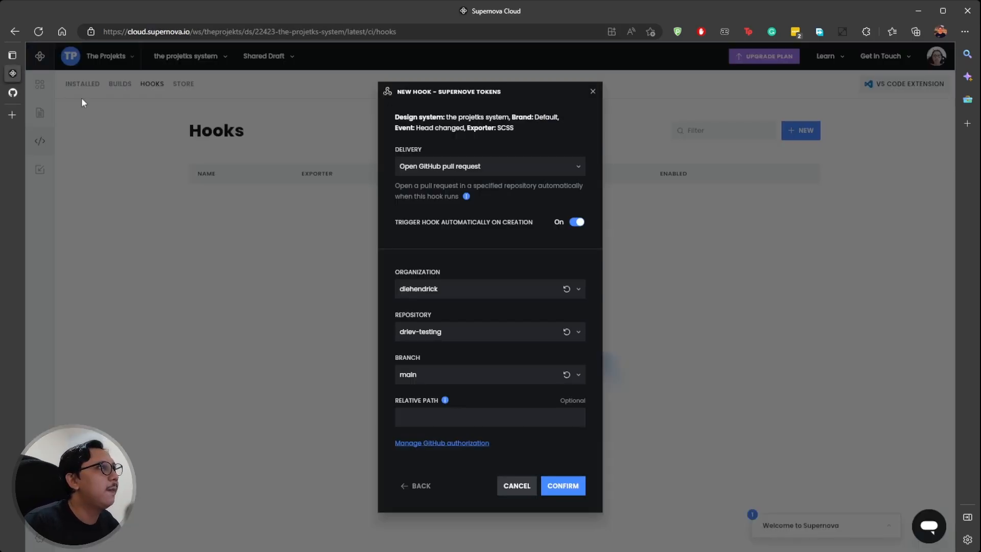
click(567, 333)
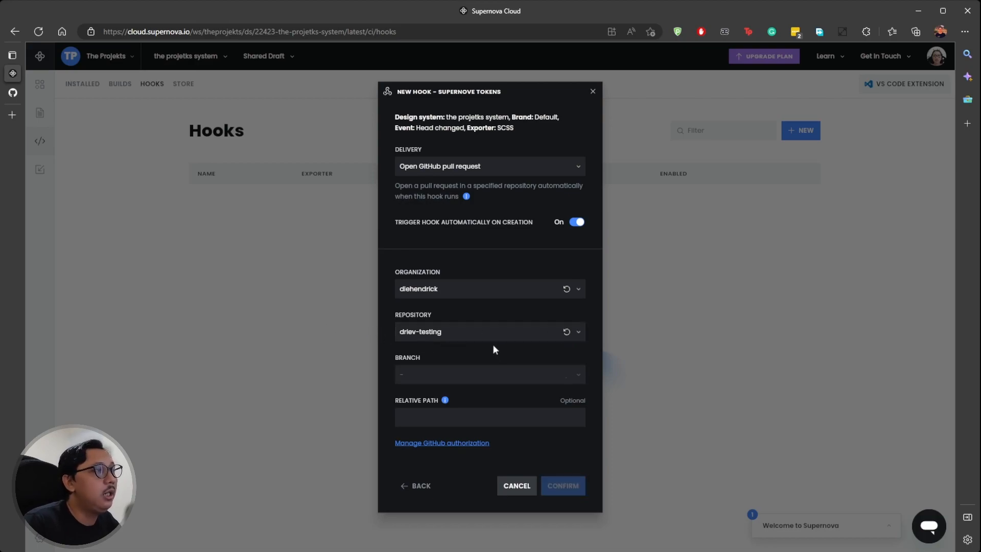
click(576, 331)
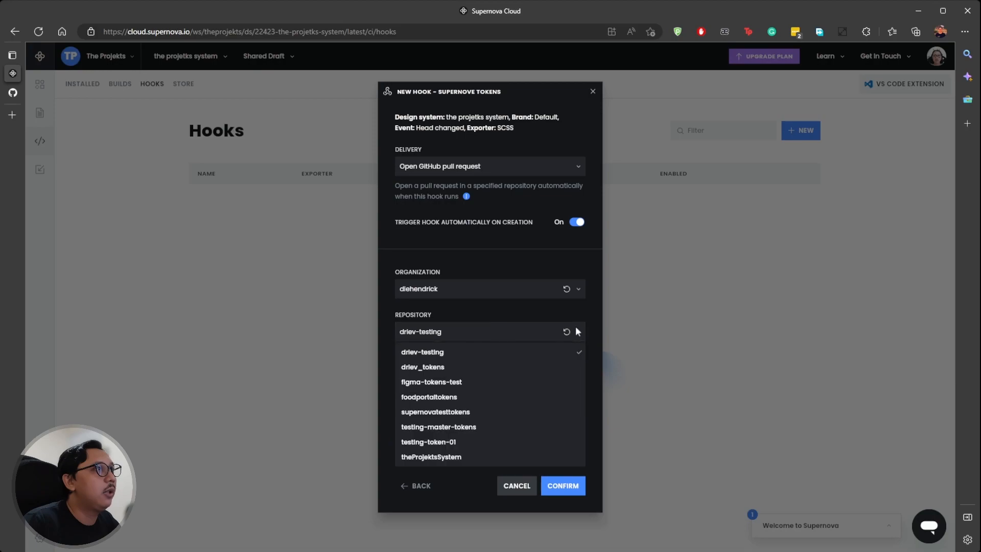
click(450, 413)
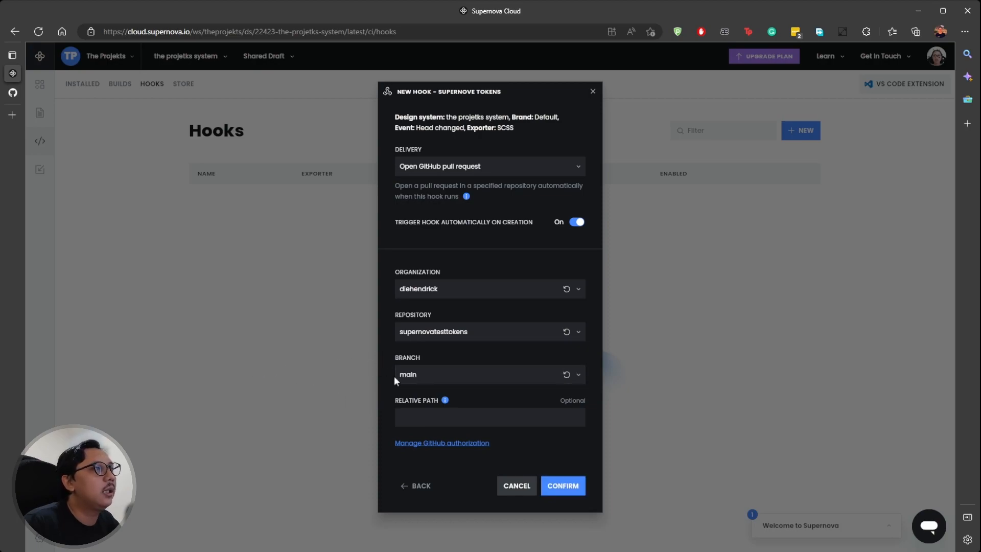
Step: Set the hook's relative path to /tokens/ and confirm the creation of the hook
click(417, 415)
text(/toe)
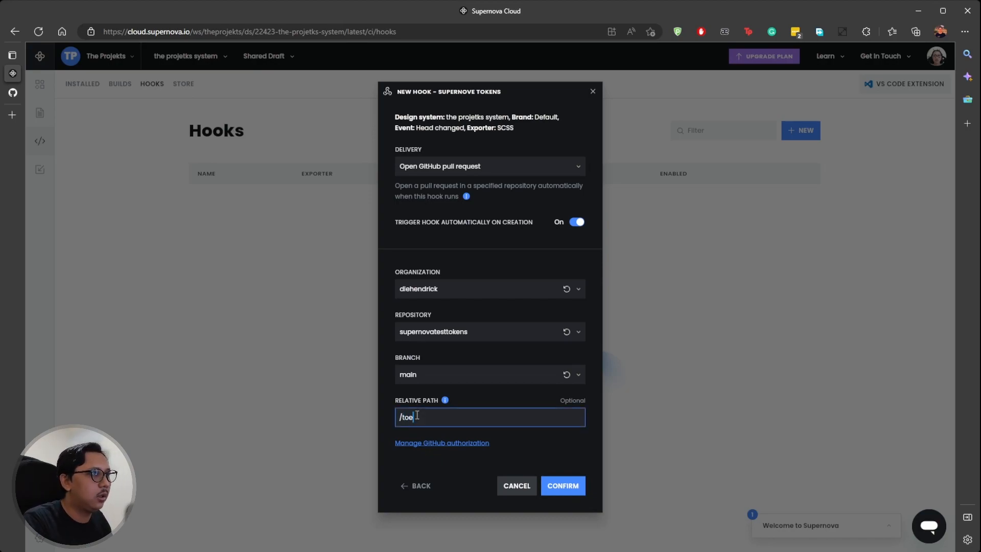
key(BackSpace)
text(kens/)
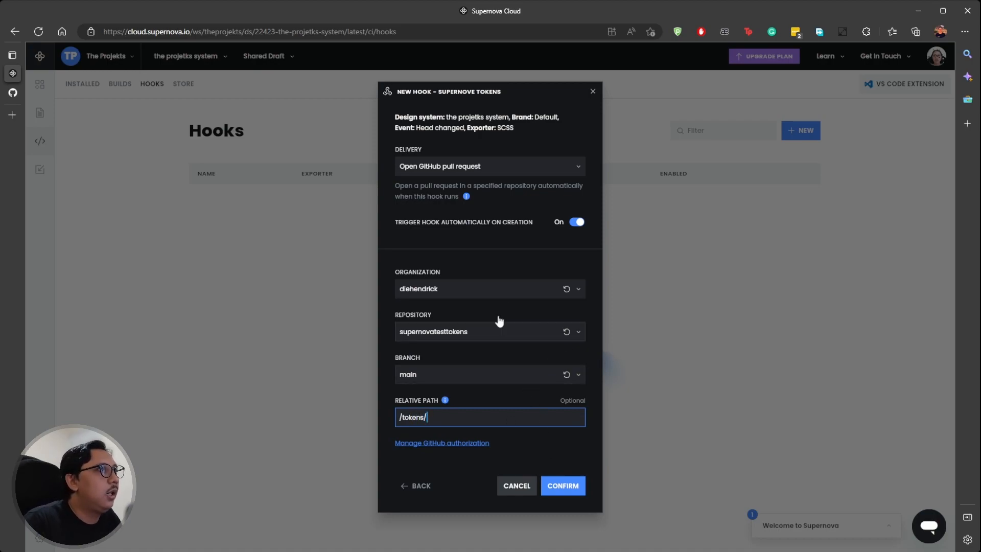
click(558, 488)
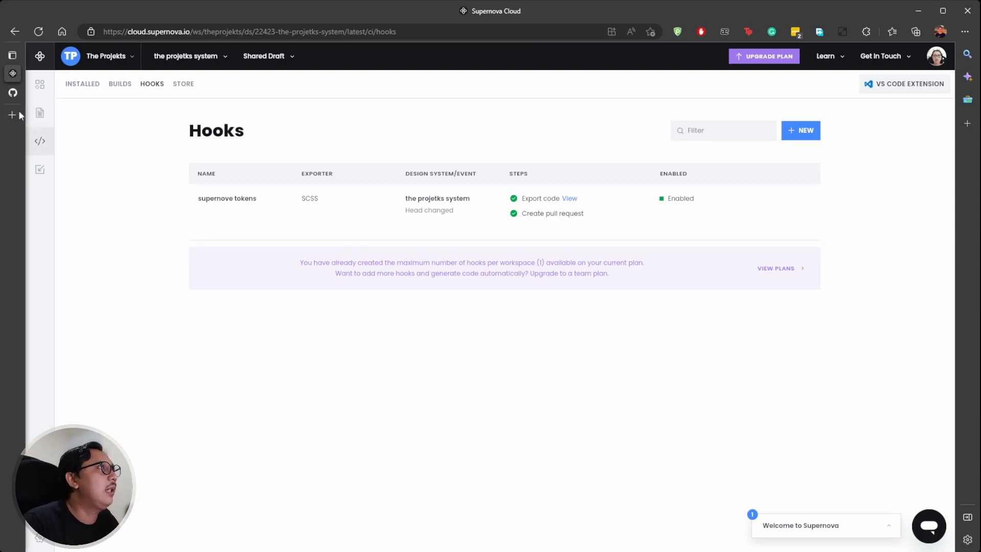
Step: Reload the supernovatesttokens repository on GitHub and open its pull request "the projetks system Tokens & Styles (SCSS)"
click(13, 94)
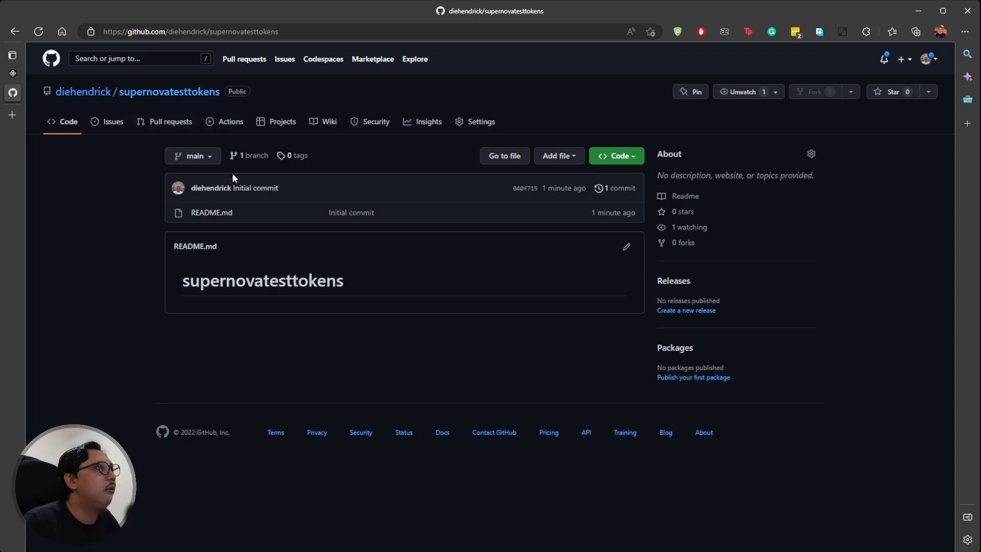
key(ctrl+r)
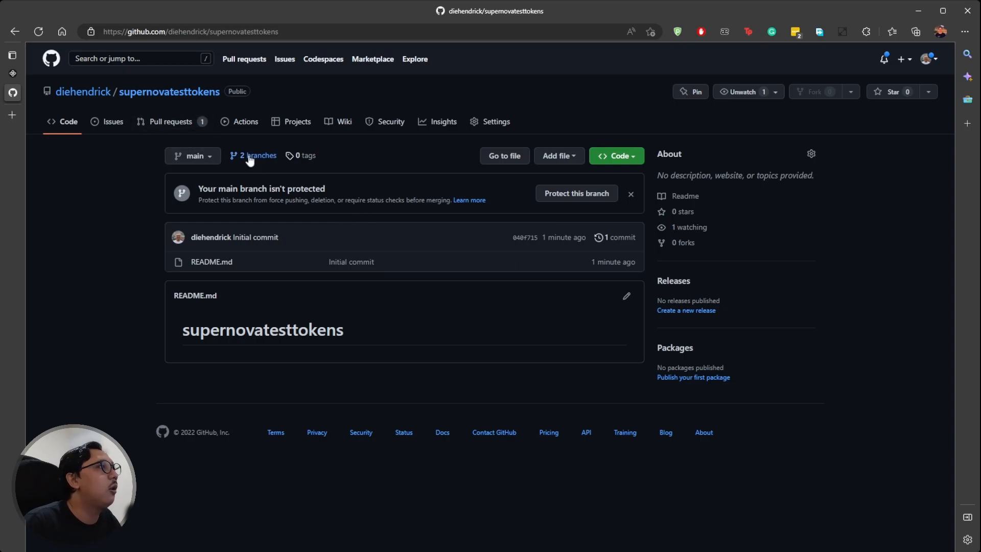
click(159, 129)
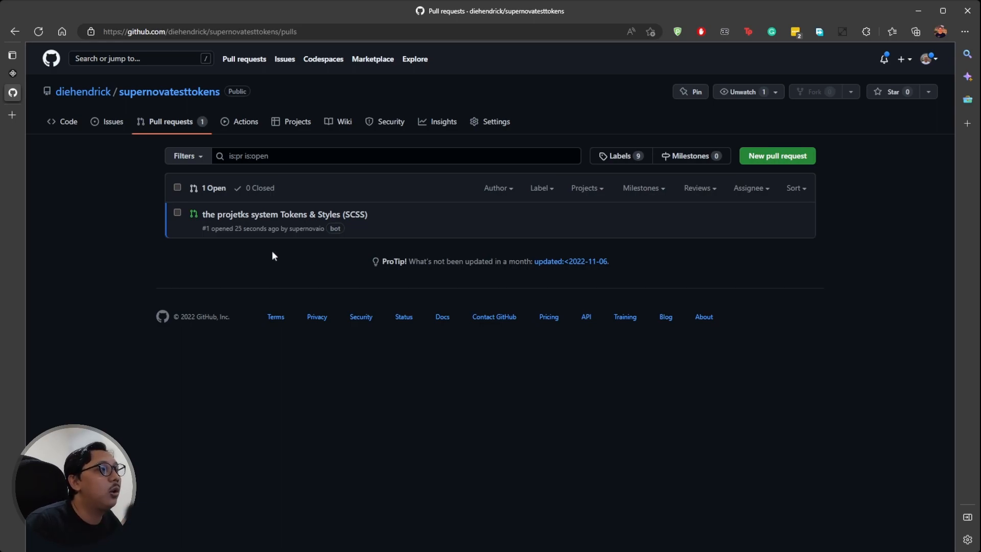
mouse_move(317, 220)
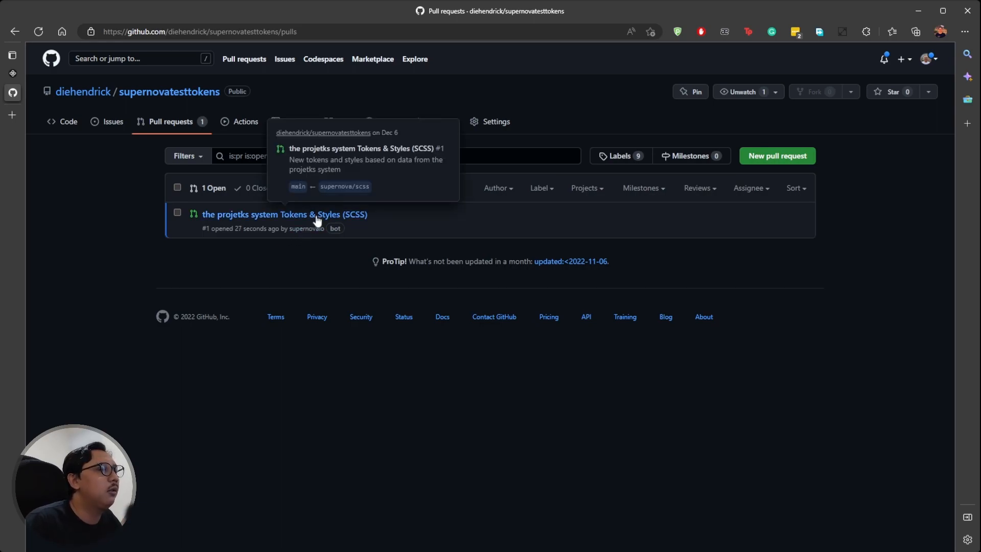
click(284, 222)
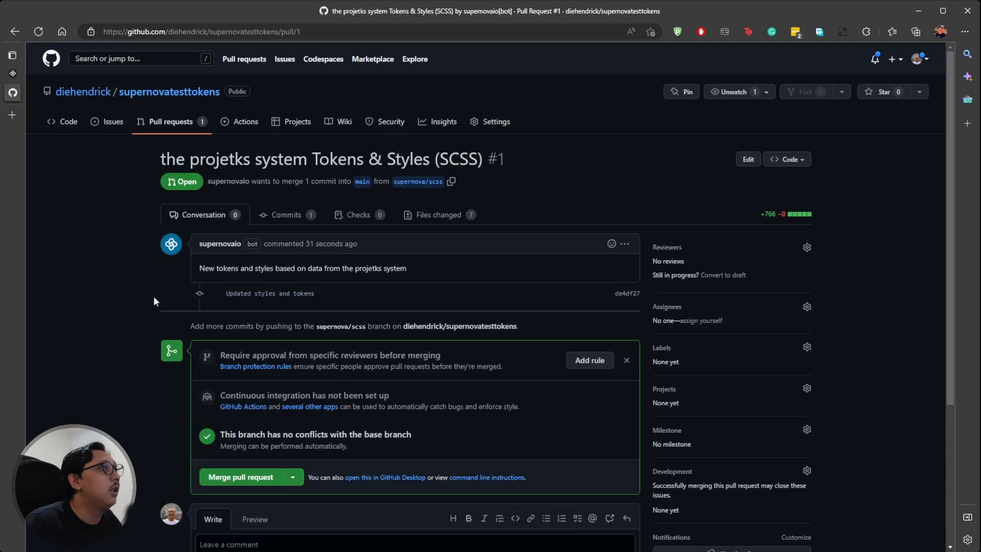
Step: Merge the tokens and styles pull request into the main branch and confirm the merge
scroll(155, 299, down, 2)
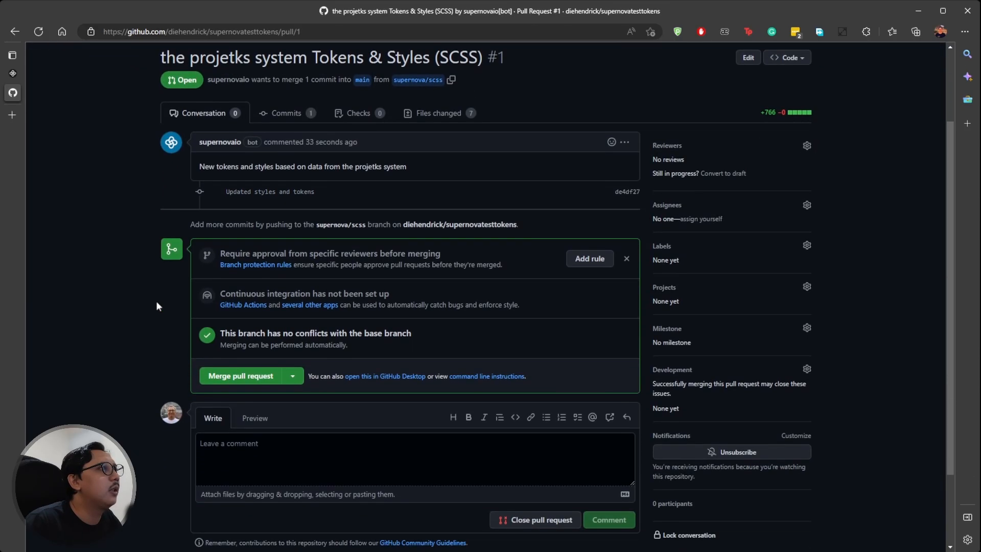
scroll(156, 306, down, 1)
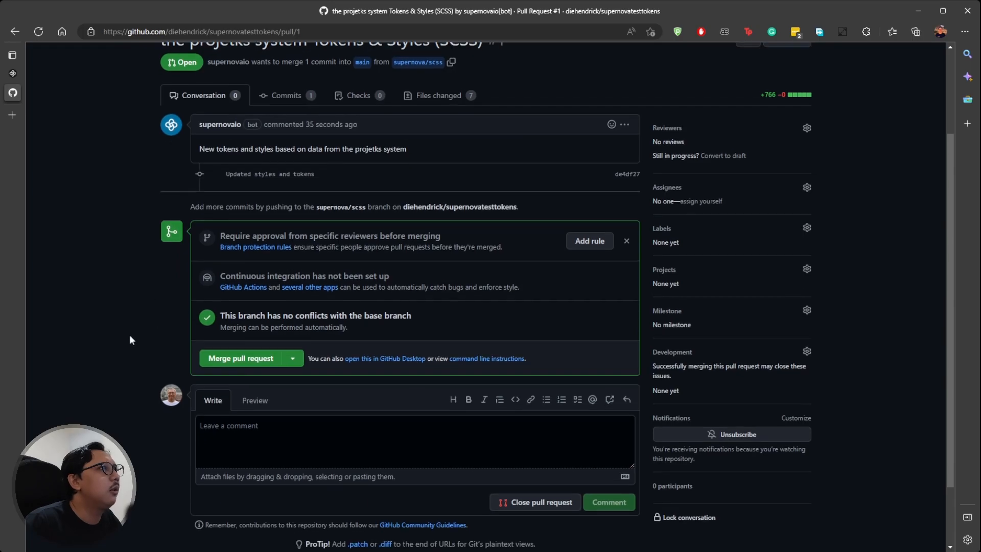
click(222, 356)
click(242, 305)
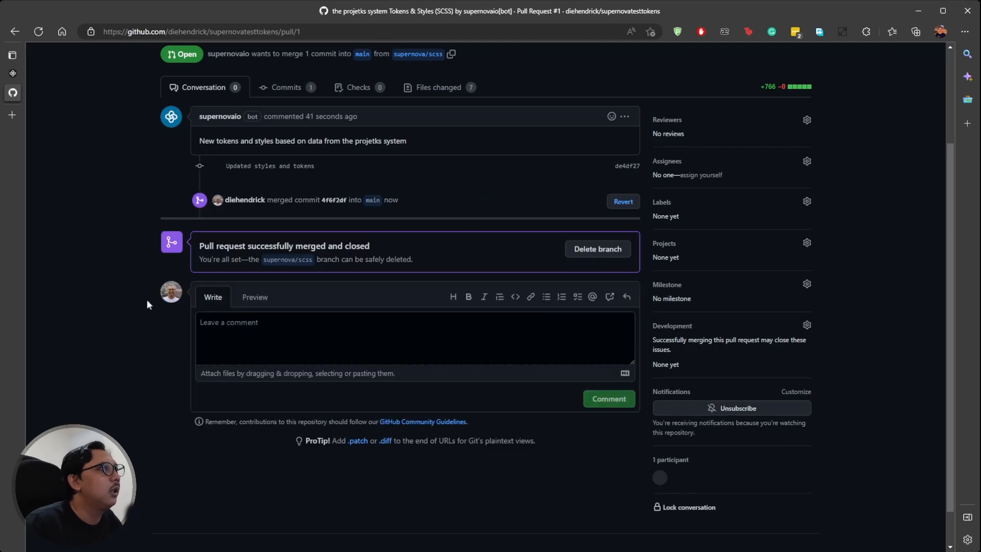
Step: Go to the repository's code and open the tokens folder on the main branch
scroll(181, 300, up, 1)
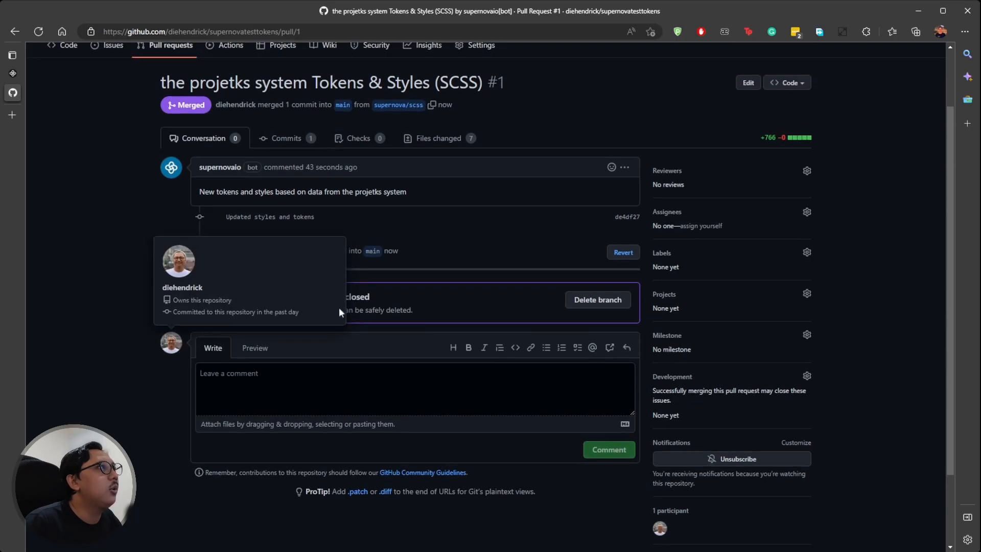
scroll(338, 307, up, 2)
click(69, 128)
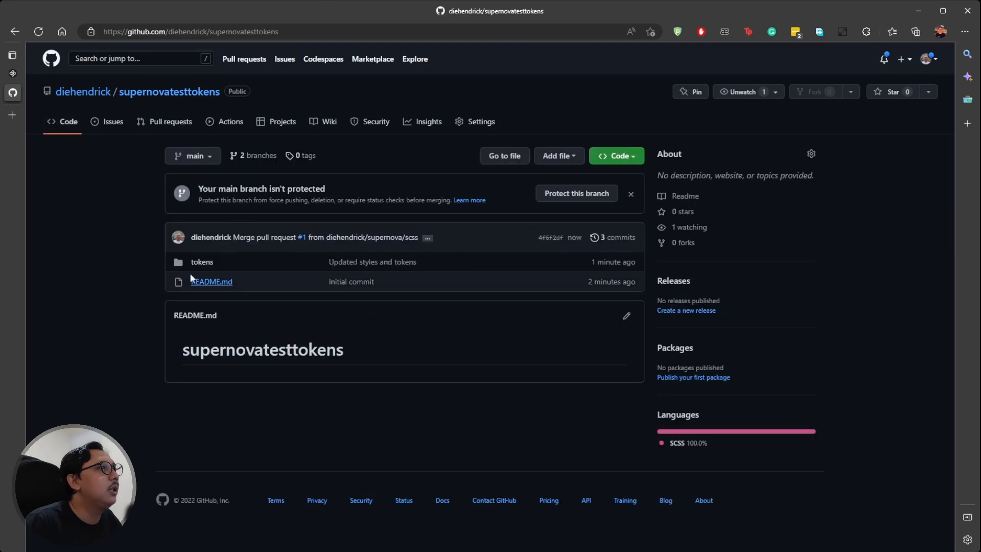
click(201, 263)
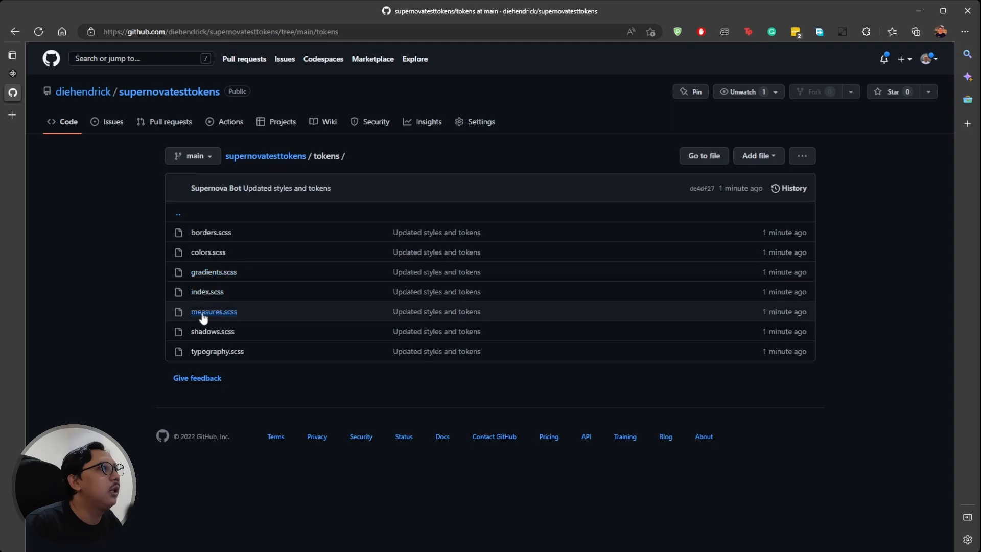
Step: Examine the exported typography styles in typography.scss and go back to the tokens folder
click(212, 355)
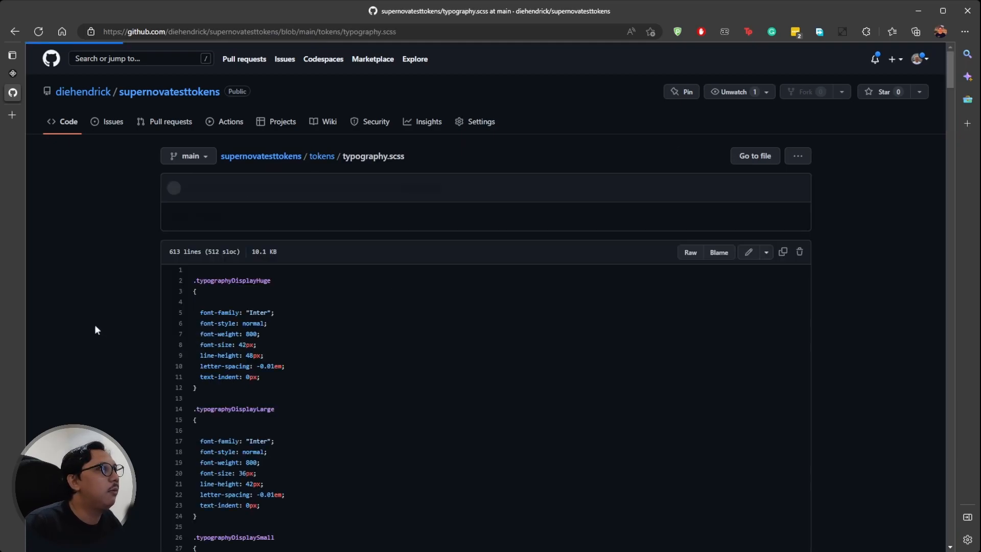
scroll(292, 281, down, 1)
scroll(290, 291, down, 2)
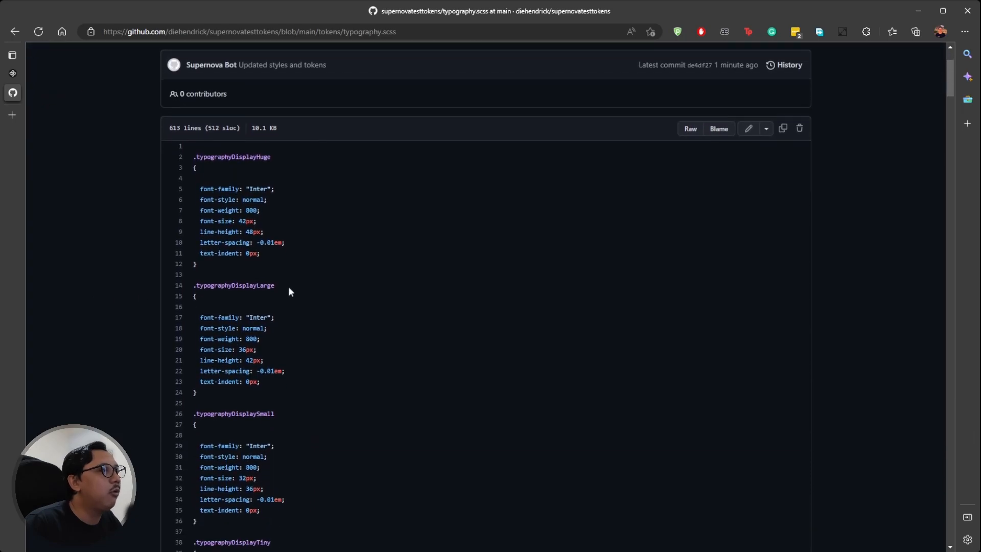
scroll(289, 292, up, 1)
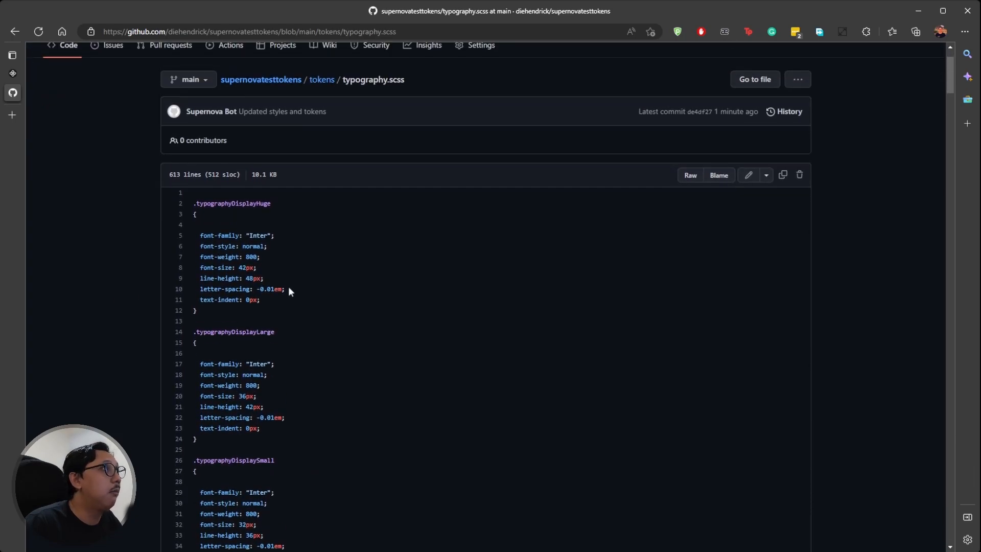
scroll(289, 290, up, 2)
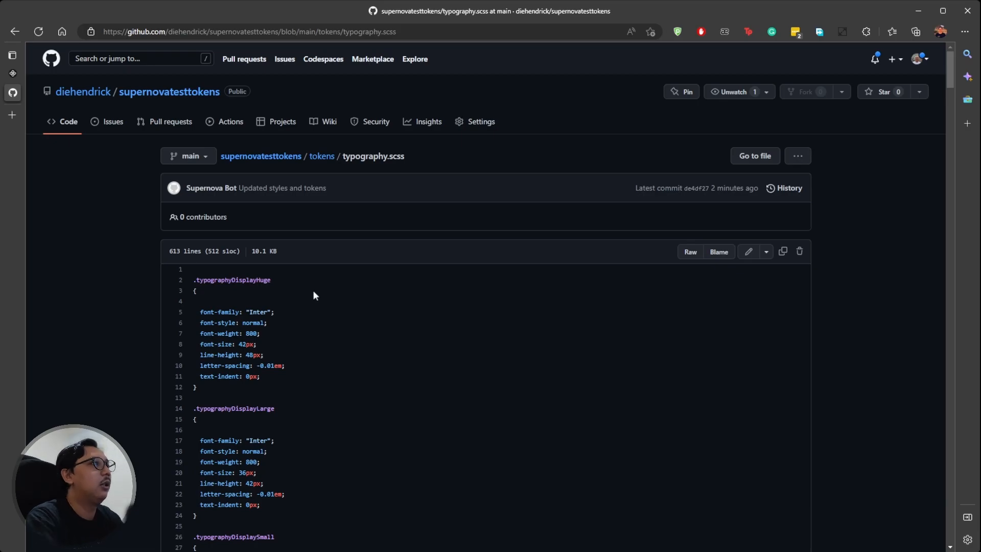
scroll(366, 322, down, 2)
scroll(366, 327, down, 5)
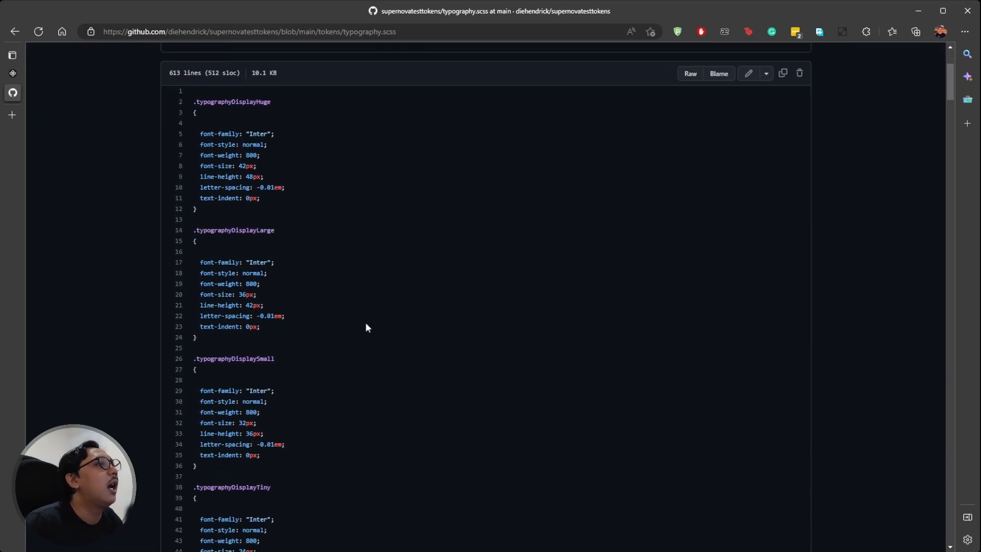
scroll(310, 325, up, 7)
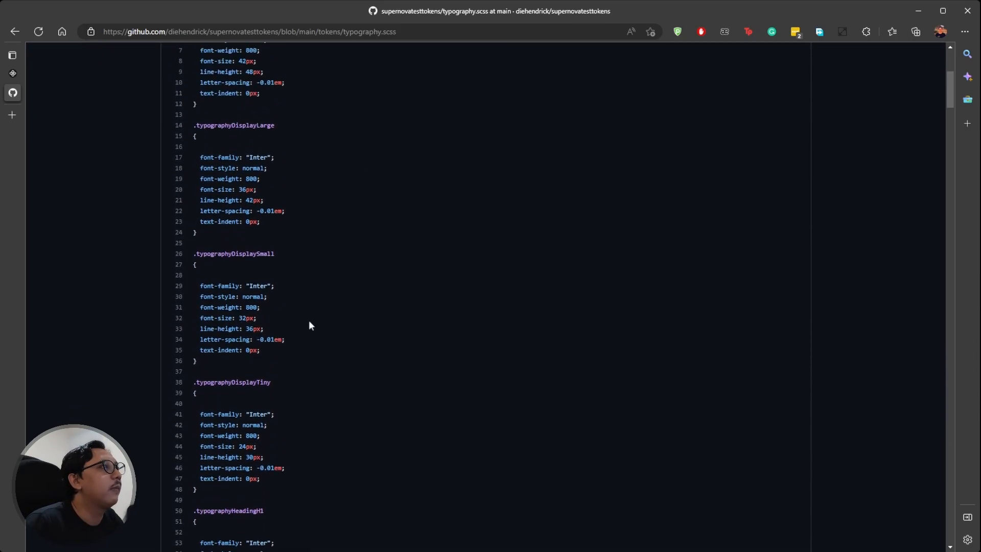
click(321, 158)
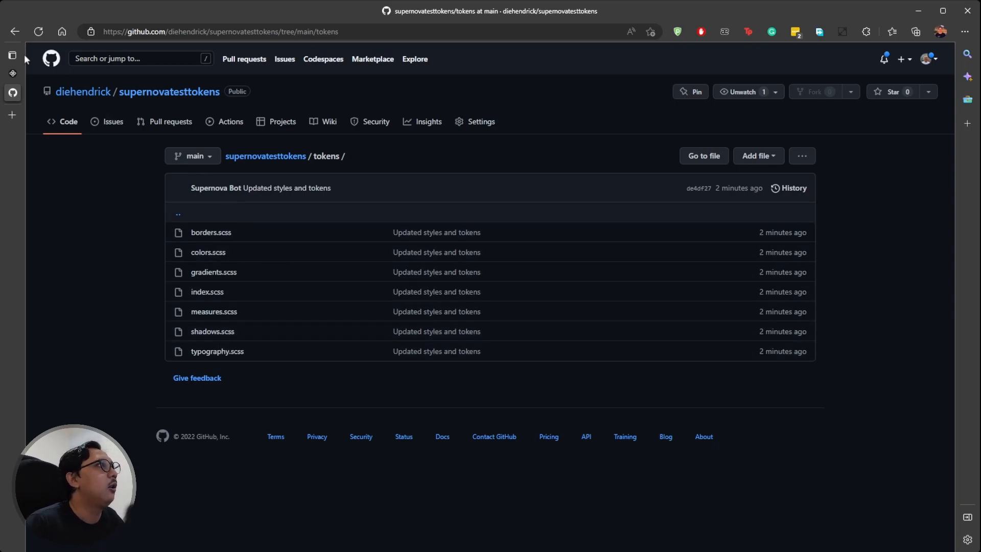
Step: Switch to Supernova and show the Measure tokens of the projetks system
click(12, 73)
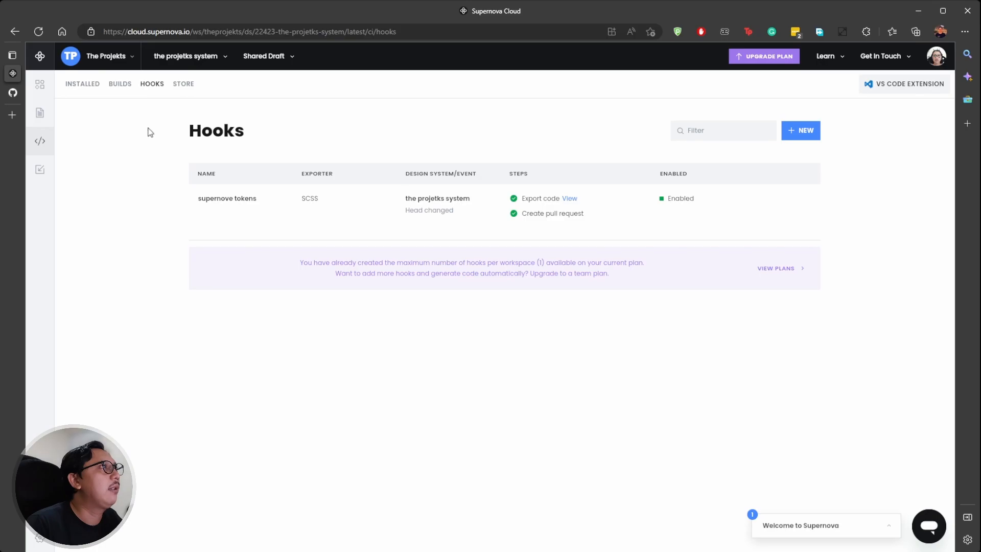
click(40, 85)
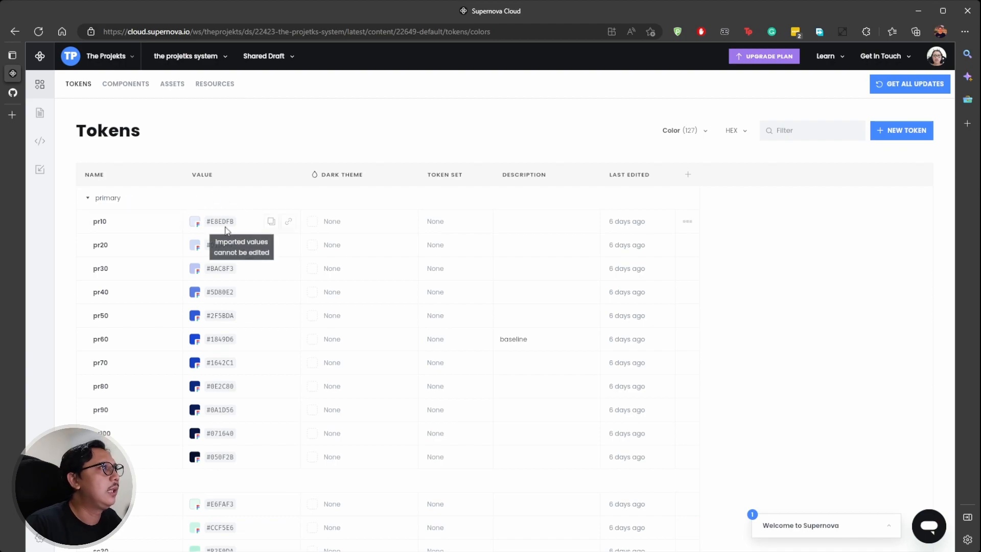
click(704, 134)
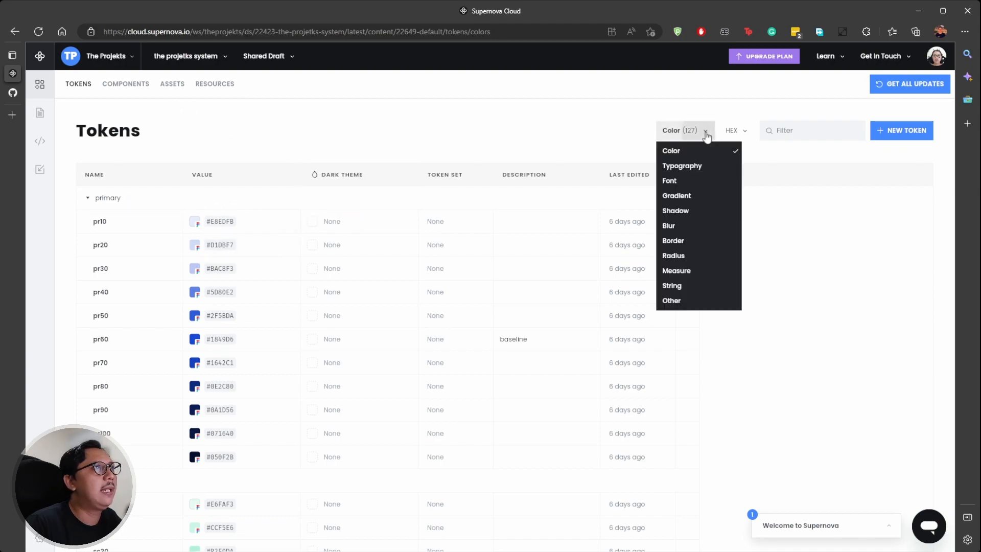
click(691, 274)
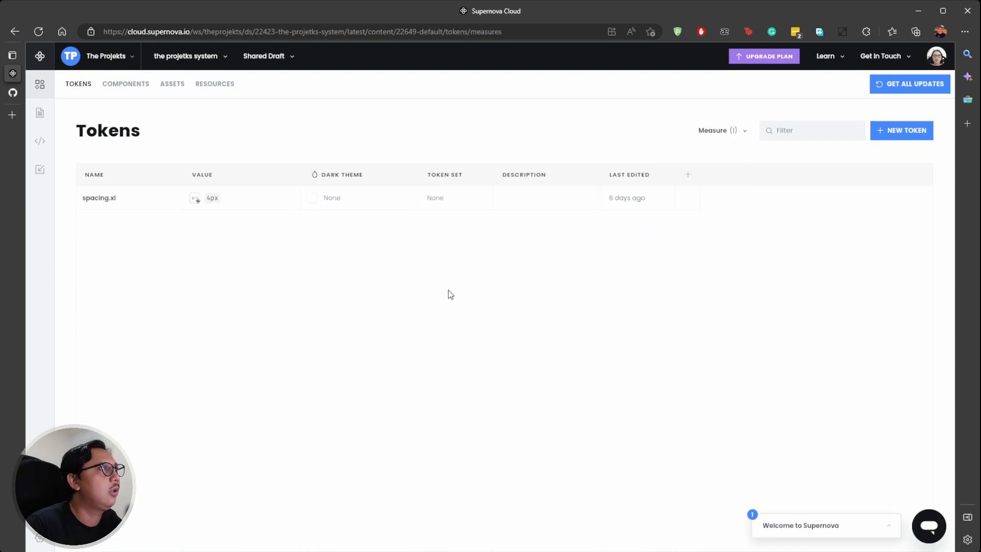
Step: Add a new measure token and name it spacing.xxl
click(903, 131)
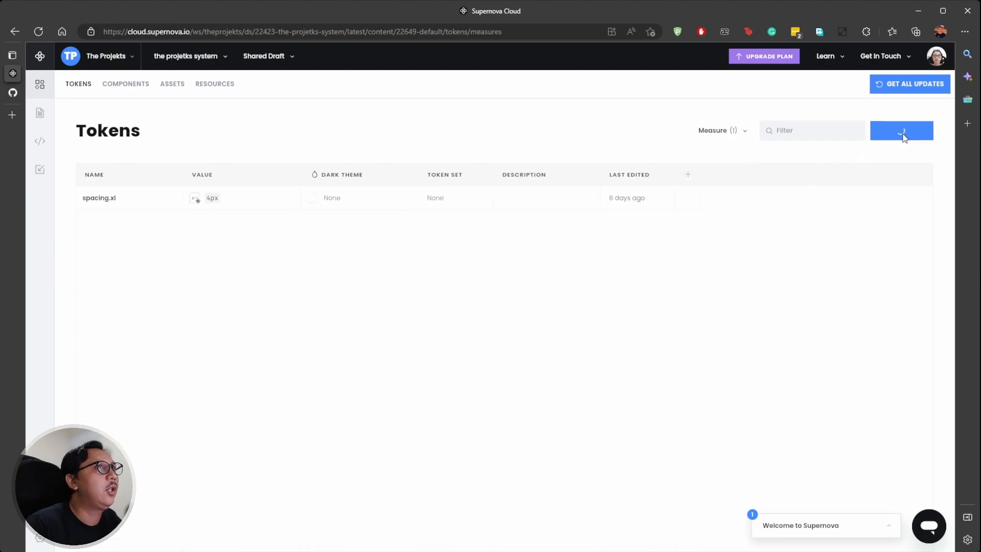
text(spacing.)
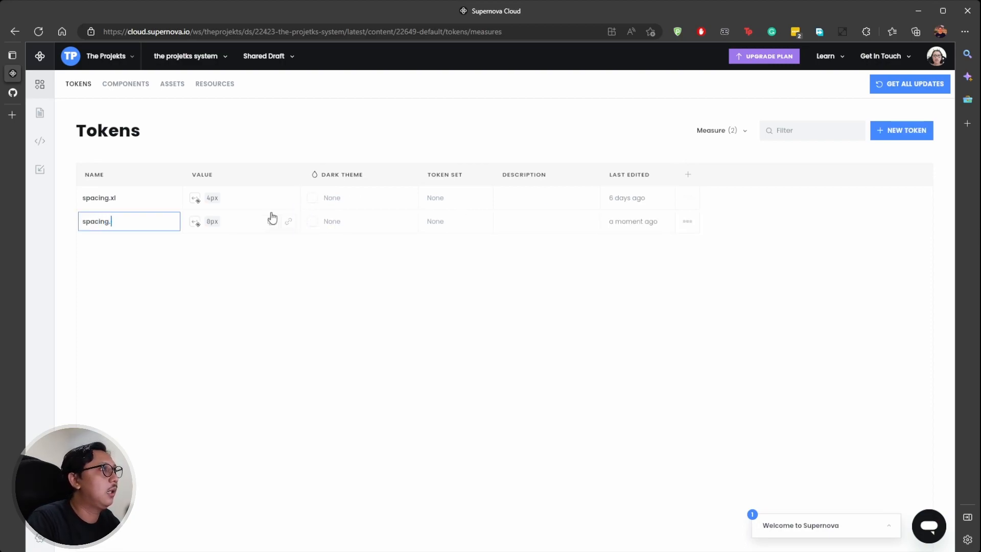
text(xs)
key(BackSpace)
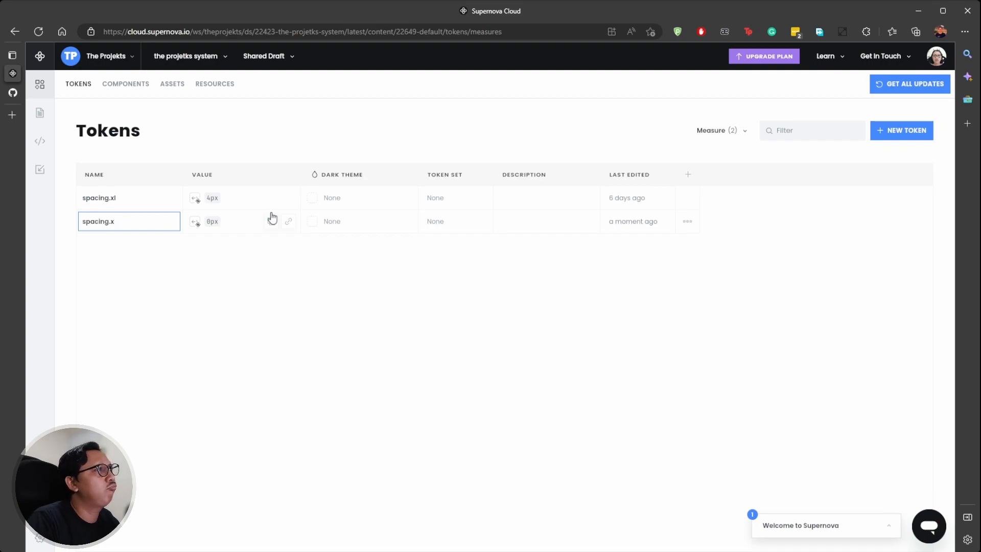
text(xl)
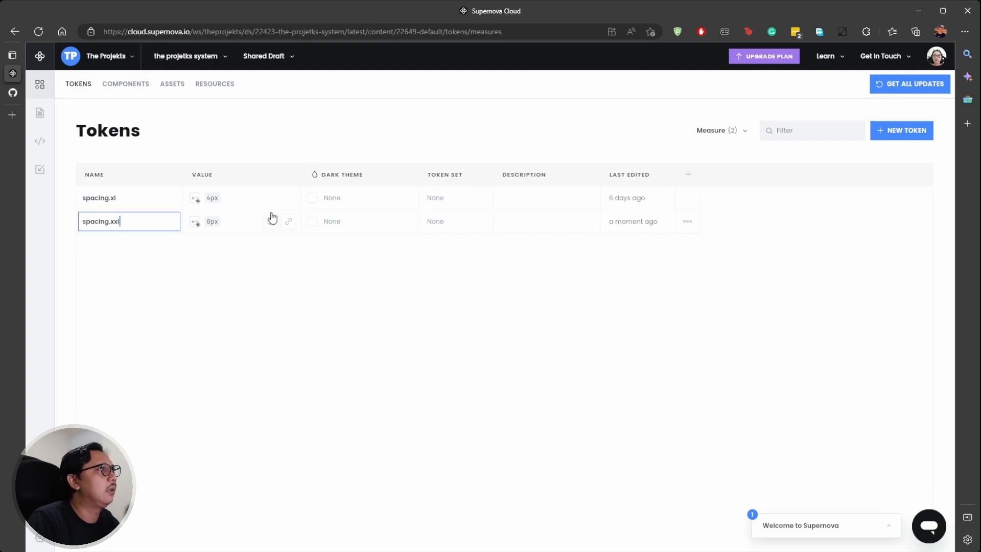
Step: Set the value of the spacing.xxl token to 8 and confirm it
click(216, 223)
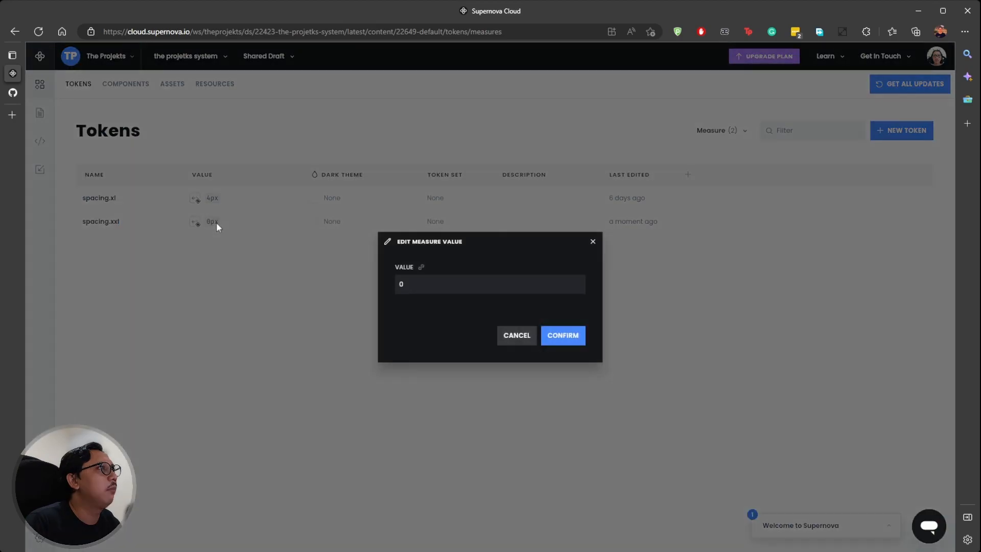
click(415, 282)
key(BackSpace)
text(8)
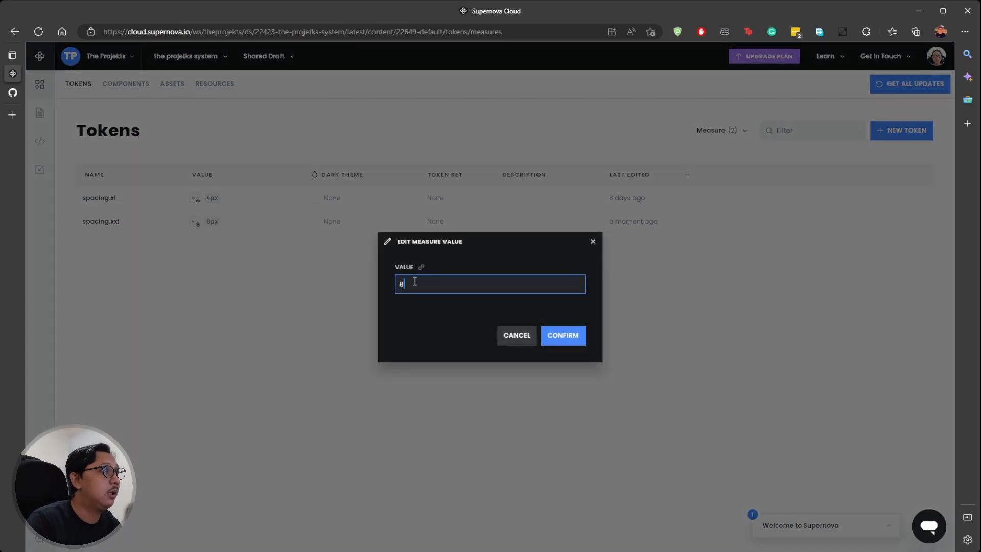
click(568, 338)
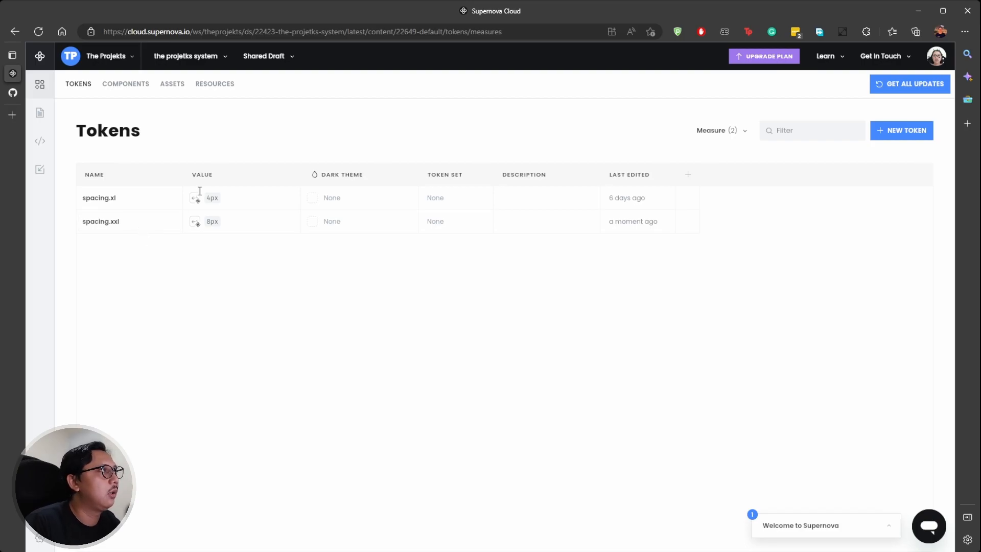
Step: Switch to the supernovatesttokens repository on GitHub and open its new pull request "the projetks system Tokens & Styles (SCSS)"
click(12, 93)
click(159, 125)
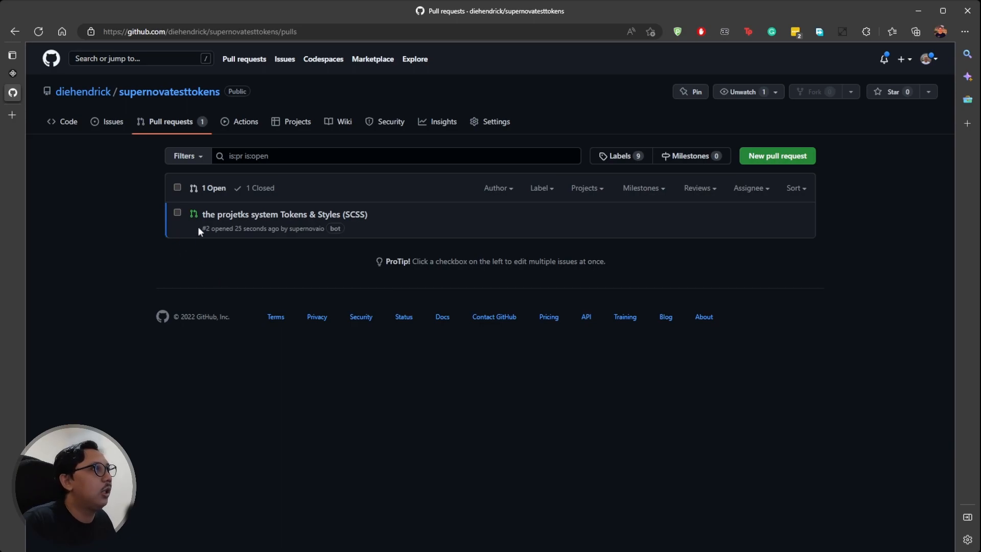
click(257, 217)
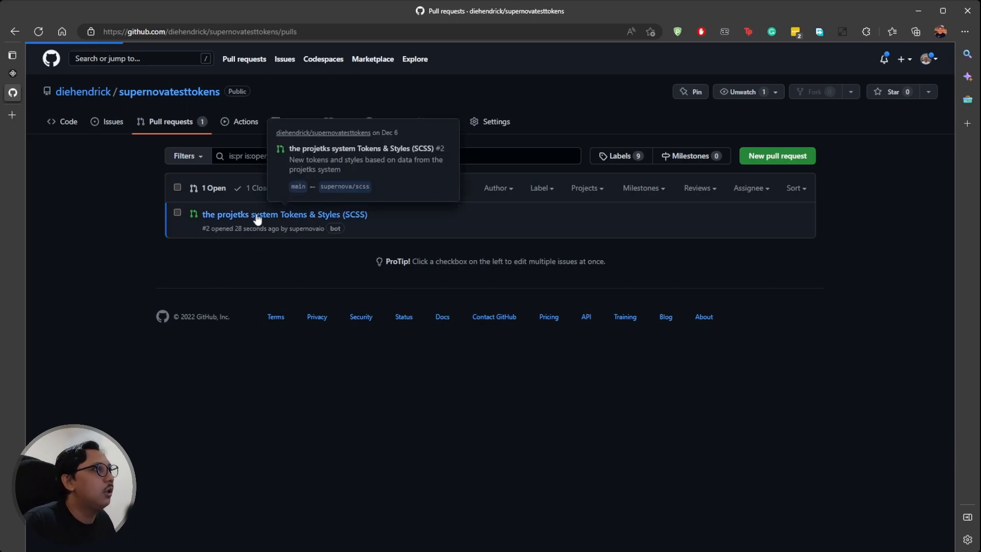
Step: Look over the pull request's merge status and examine the changes to tokens/measures.scss in its changed files
scroll(158, 283, down, 2)
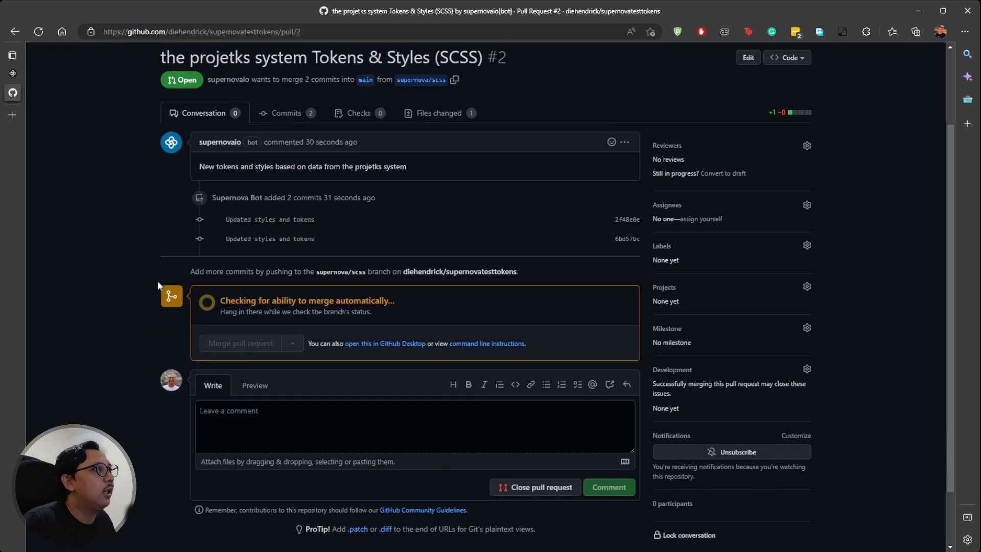
scroll(249, 279, down, 1)
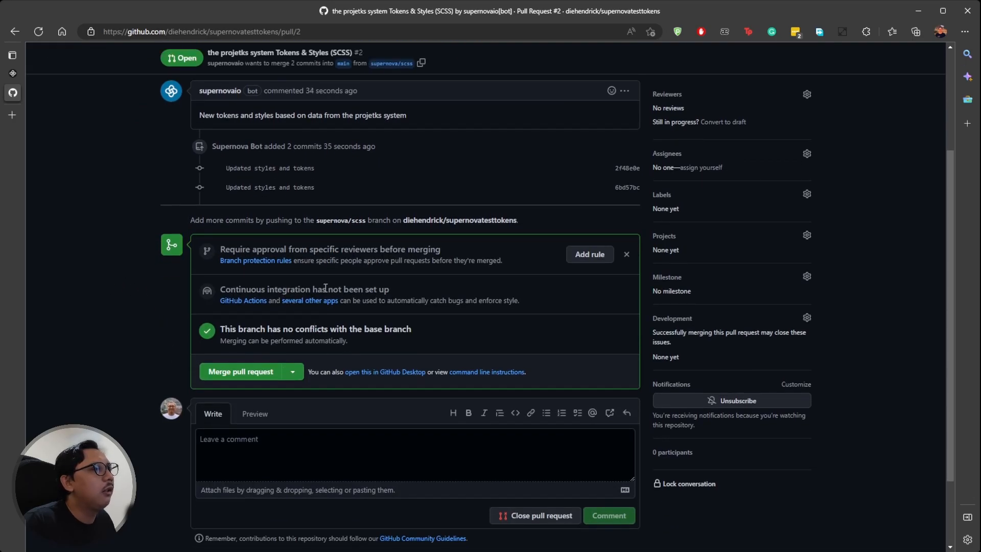
scroll(276, 274, up, 3)
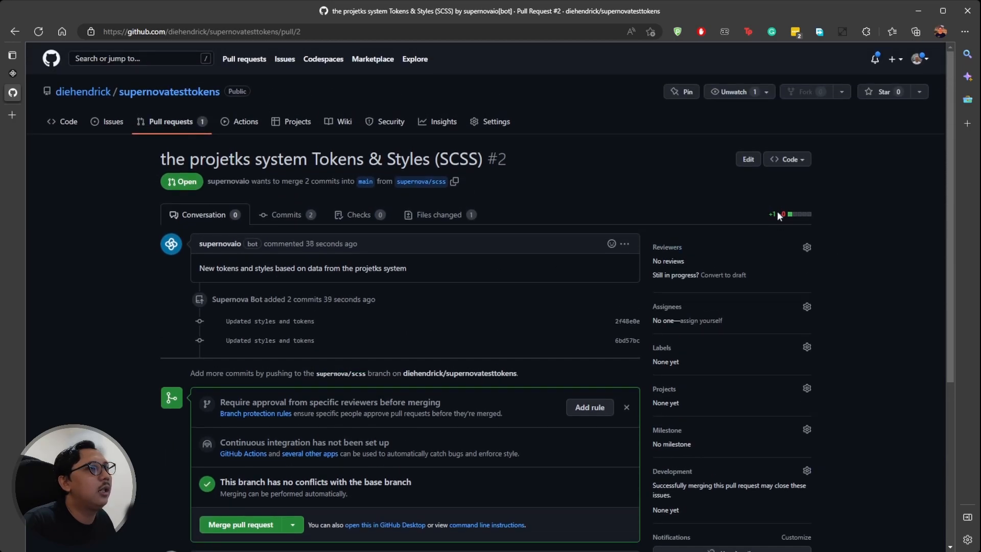
click(442, 220)
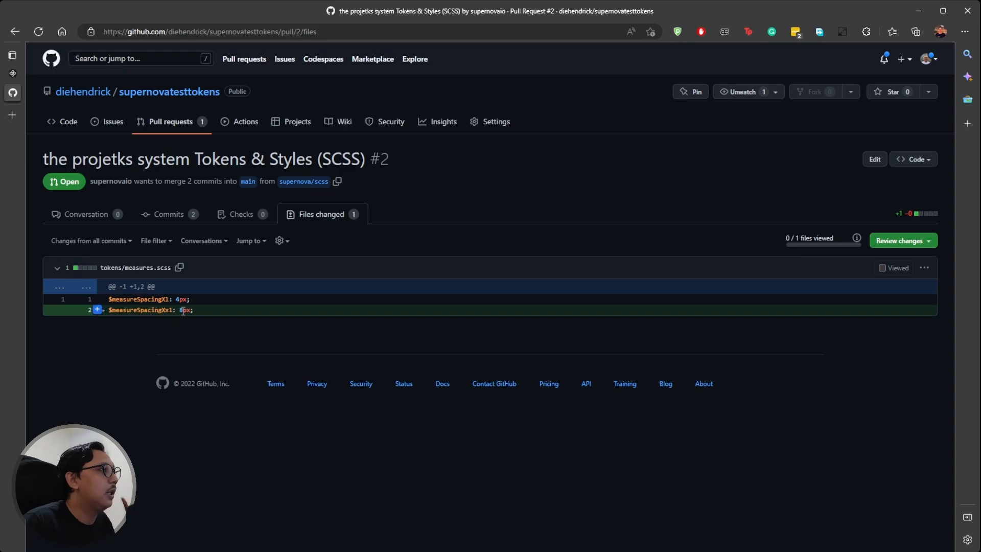
Step: Return to the conversation of pull request #2, merge it into the main branch and confirm the merge
click(87, 217)
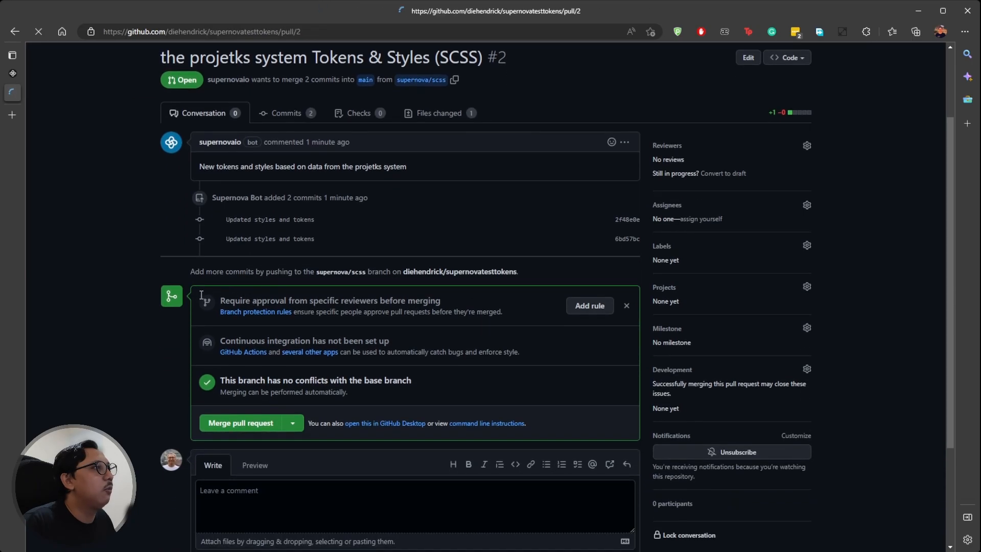
scroll(148, 375, down, 2)
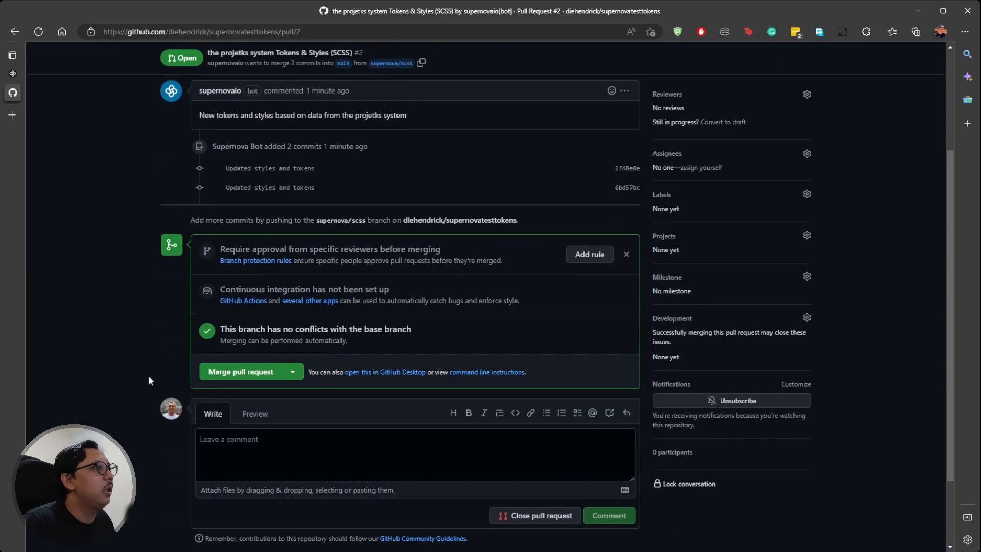
click(223, 377)
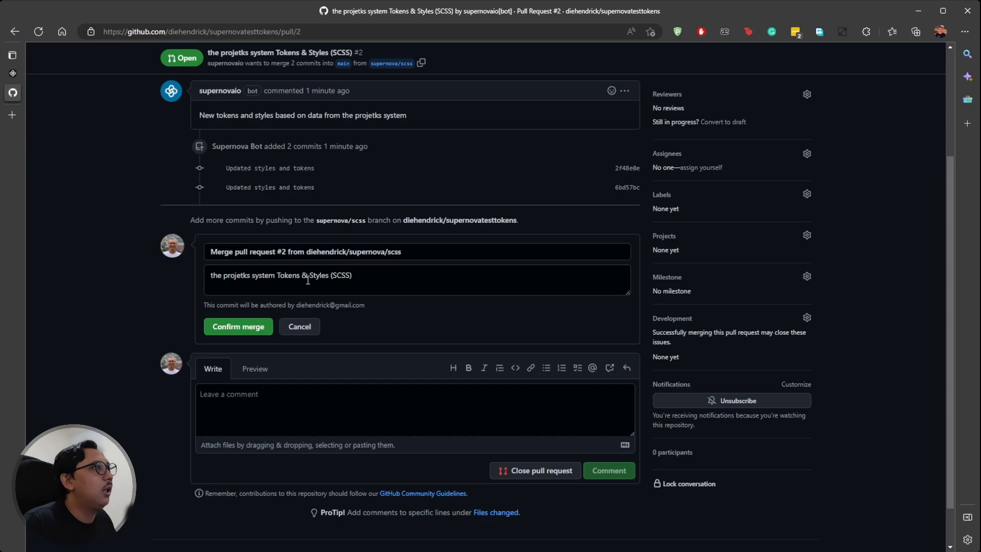
click(227, 332)
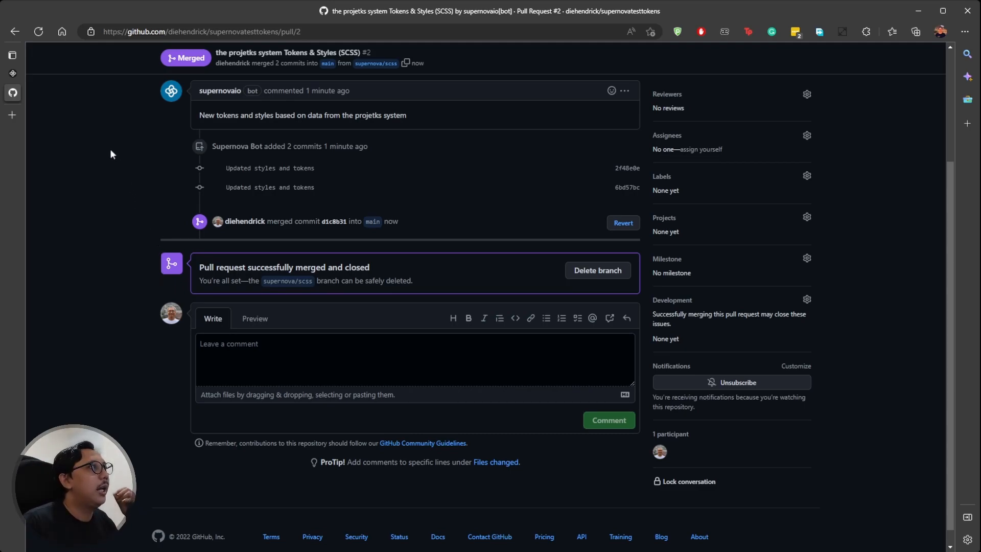
Step: Switch back to Supernova to view the measure tokens list
click(16, 77)
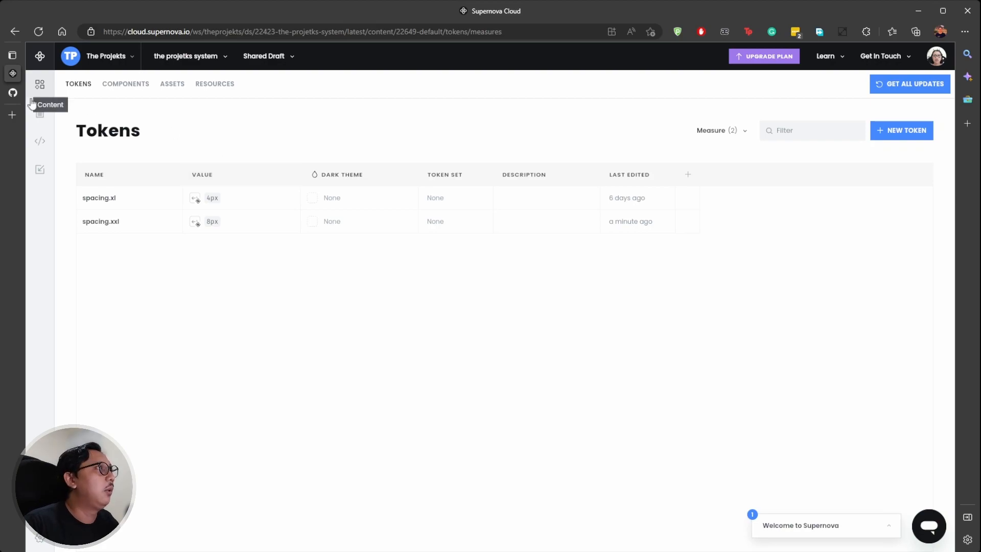
mouse_move(18, 92)
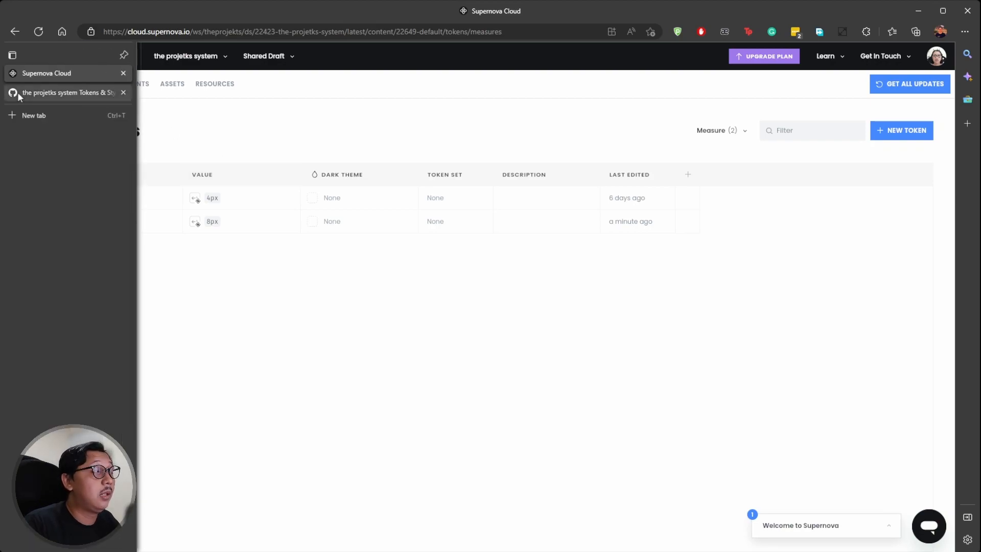